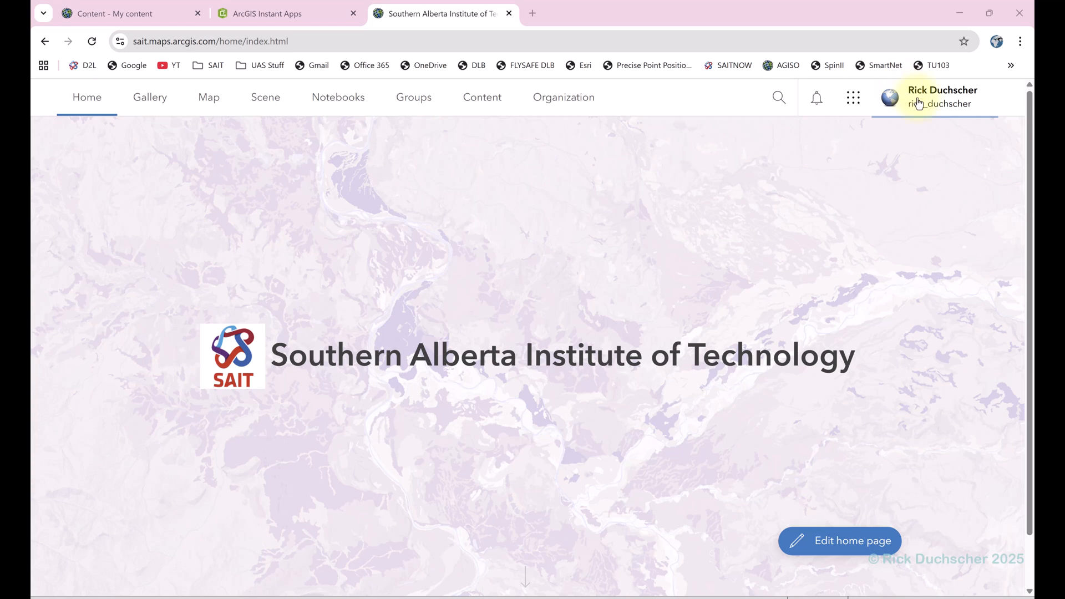
# Step: Go to your own content and start creating a new app with Instant Apps
pyautogui.click(473, 100)
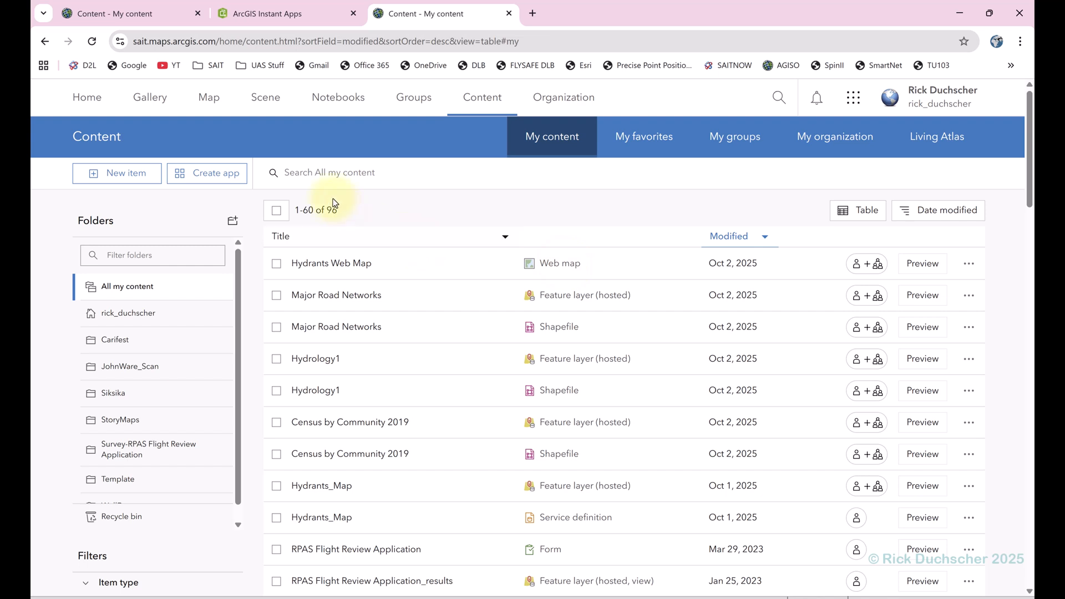
pyautogui.click(203, 176)
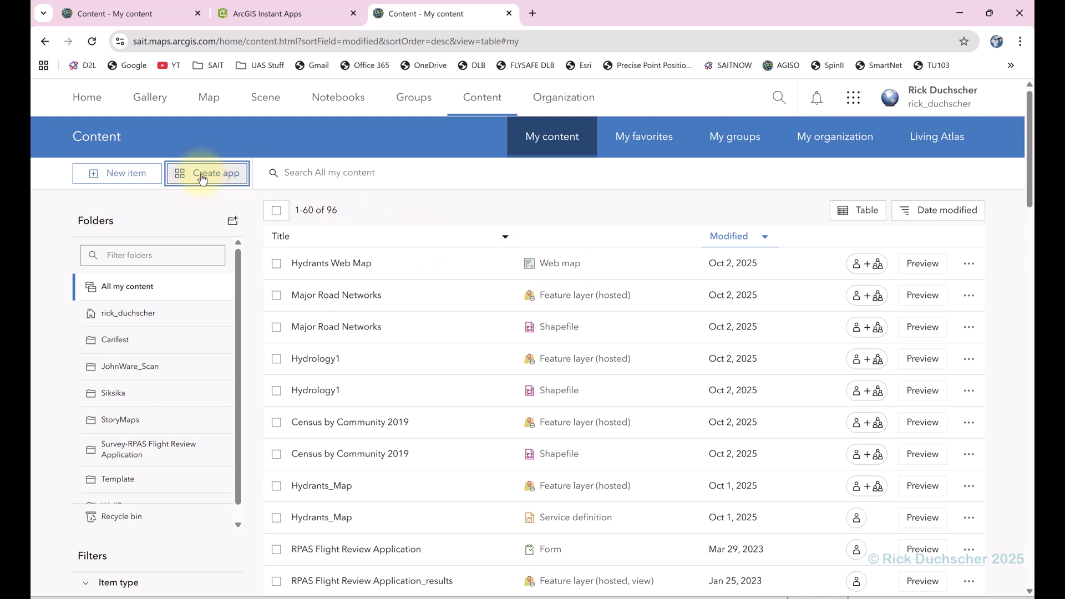
pyautogui.click(202, 177)
pyautogui.click(279, 236)
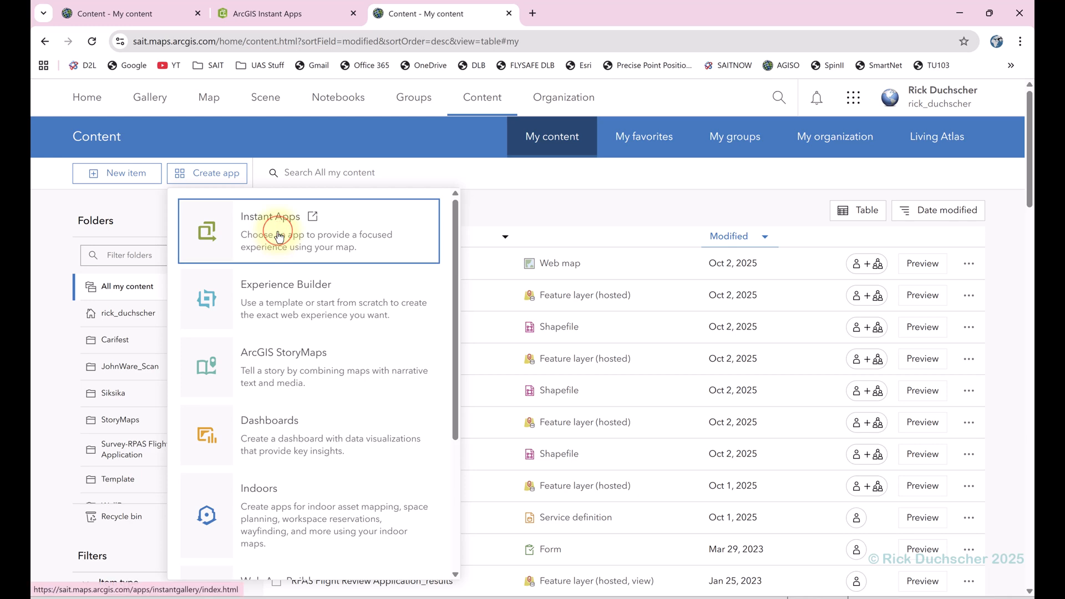
pyautogui.click(279, 237)
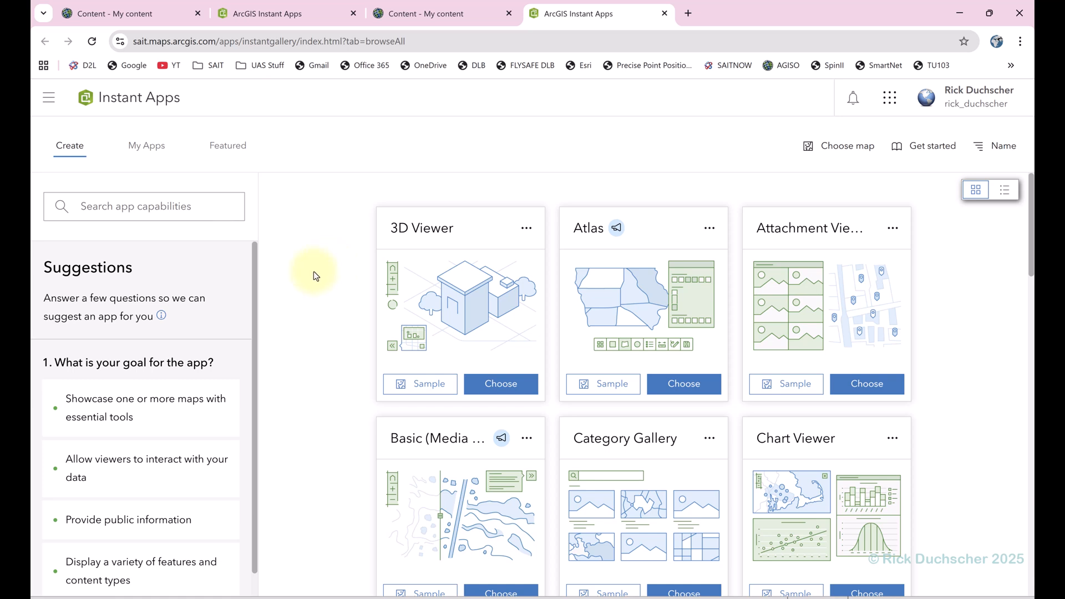
# Step: Narrow the app template suggestions to the goal "Provide public information" and sharing "Proximity to a feature"
pyautogui.scroll(-1, 226, 301)
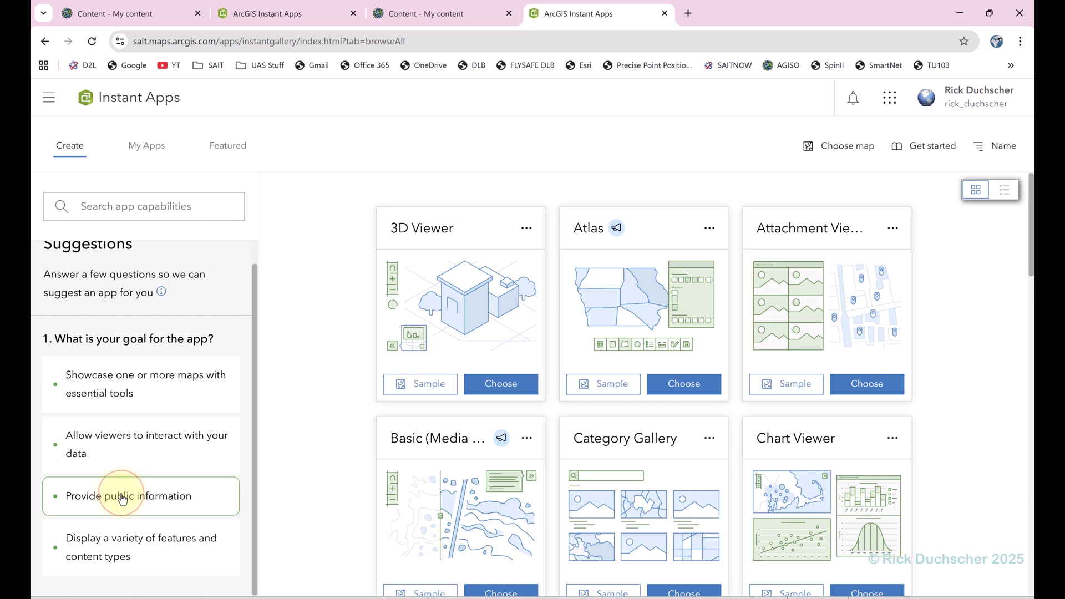
pyautogui.click(122, 499)
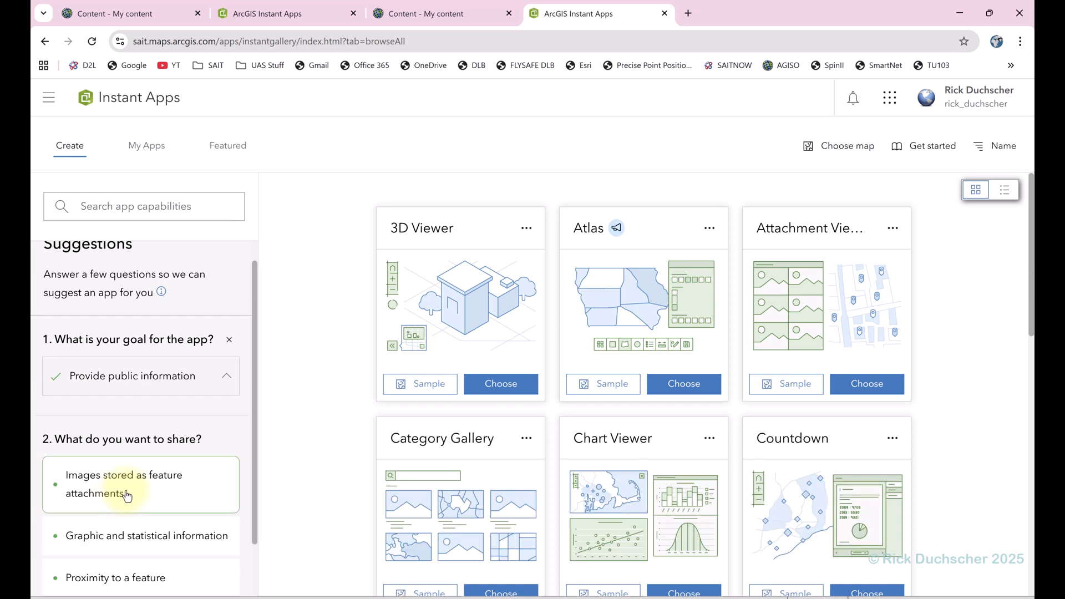
pyautogui.scroll(-1, 179, 464)
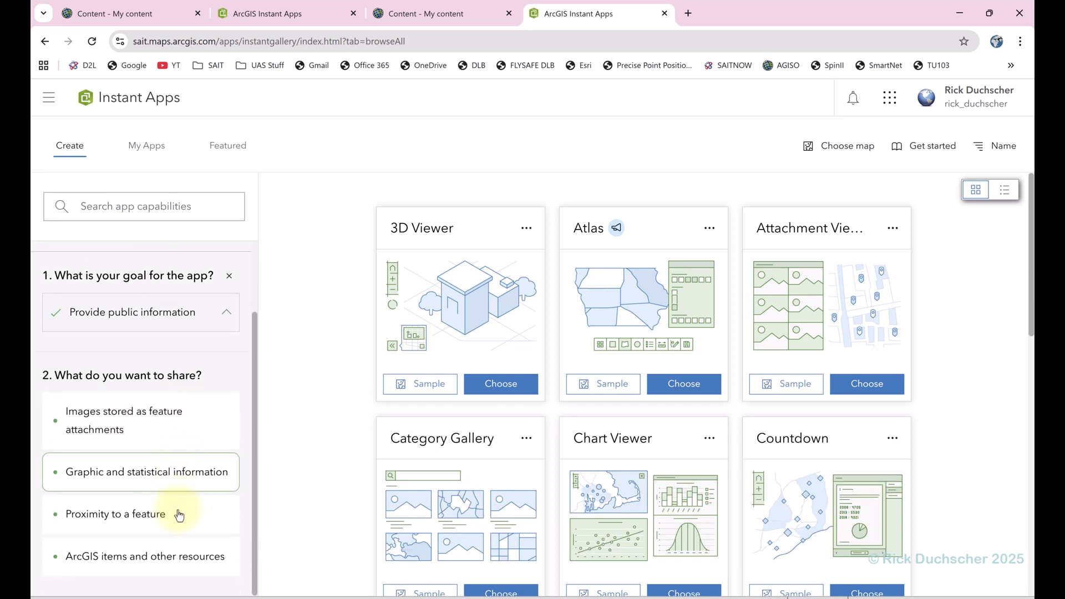
pyautogui.click(114, 515)
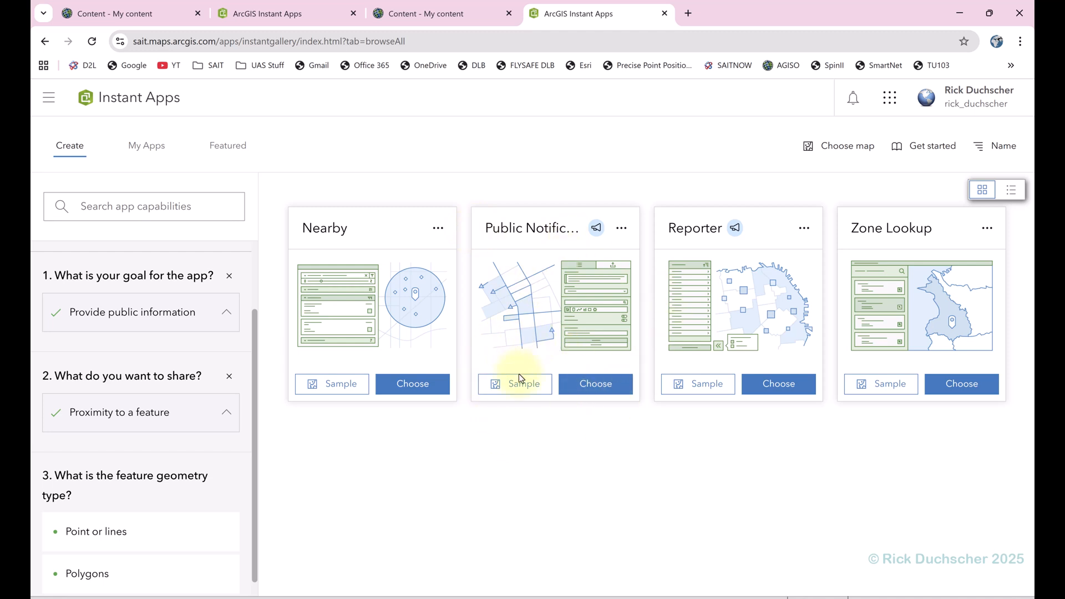
# Step: Preview the Nearby template's sample, then create a Nearby app titled "Hydrants"
pyautogui.click(343, 385)
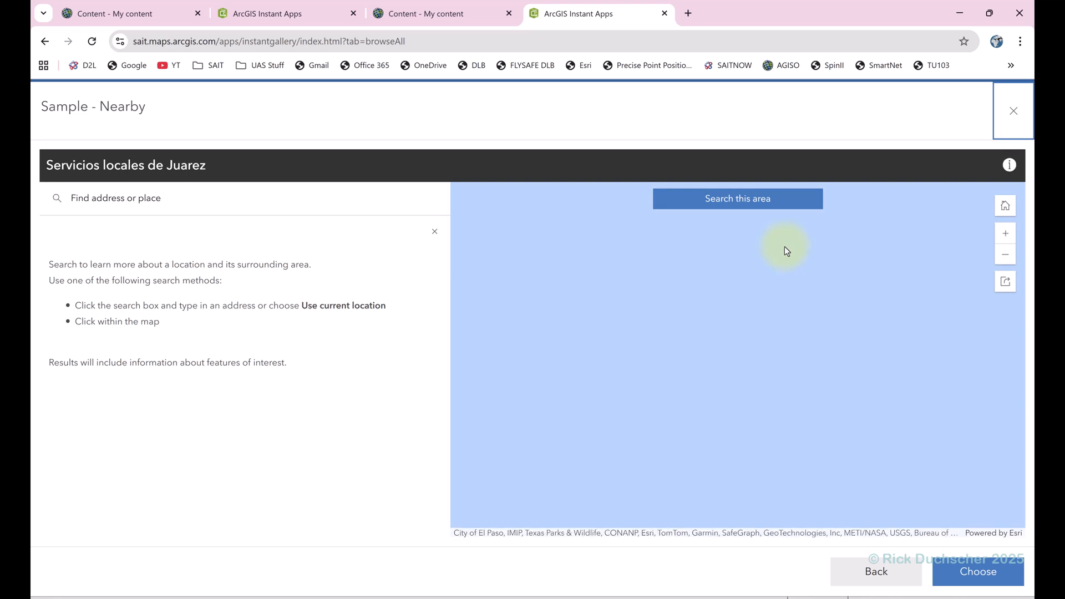
pyautogui.click(1011, 114)
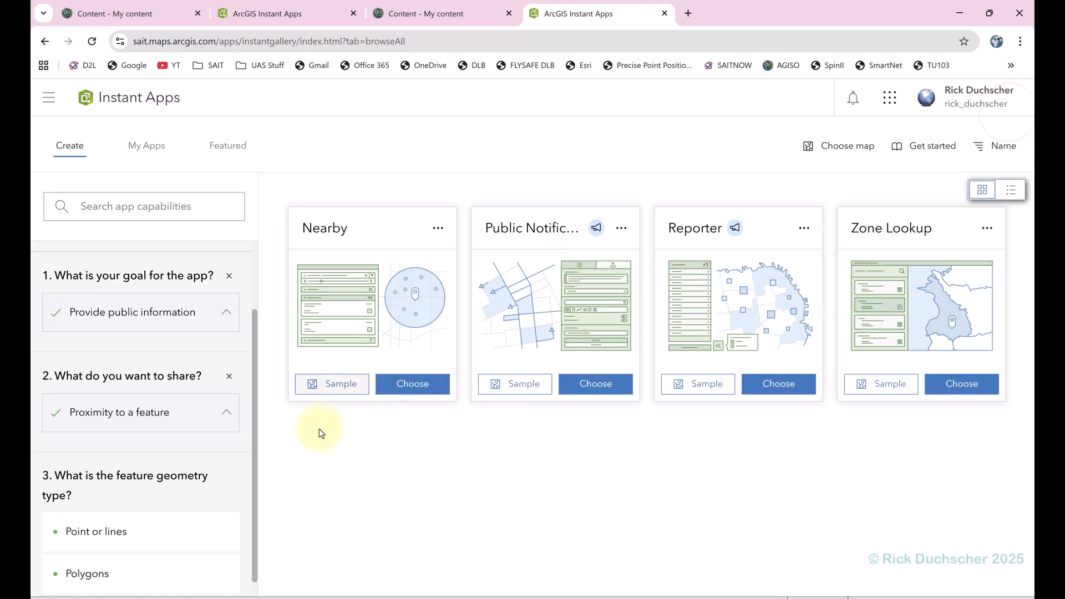
pyautogui.click(404, 389)
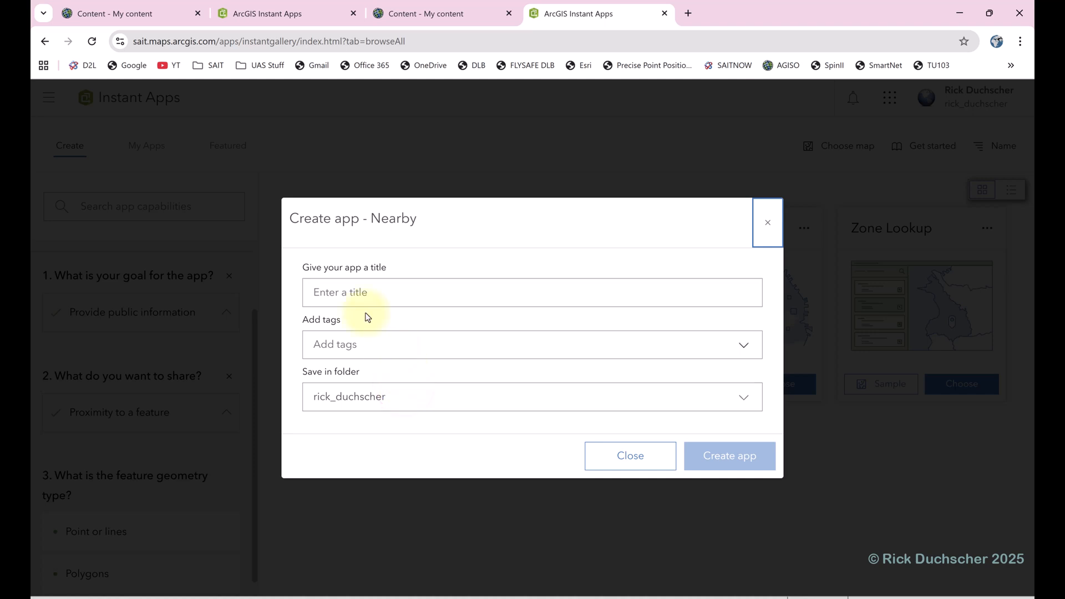
pyautogui.click(355, 293)
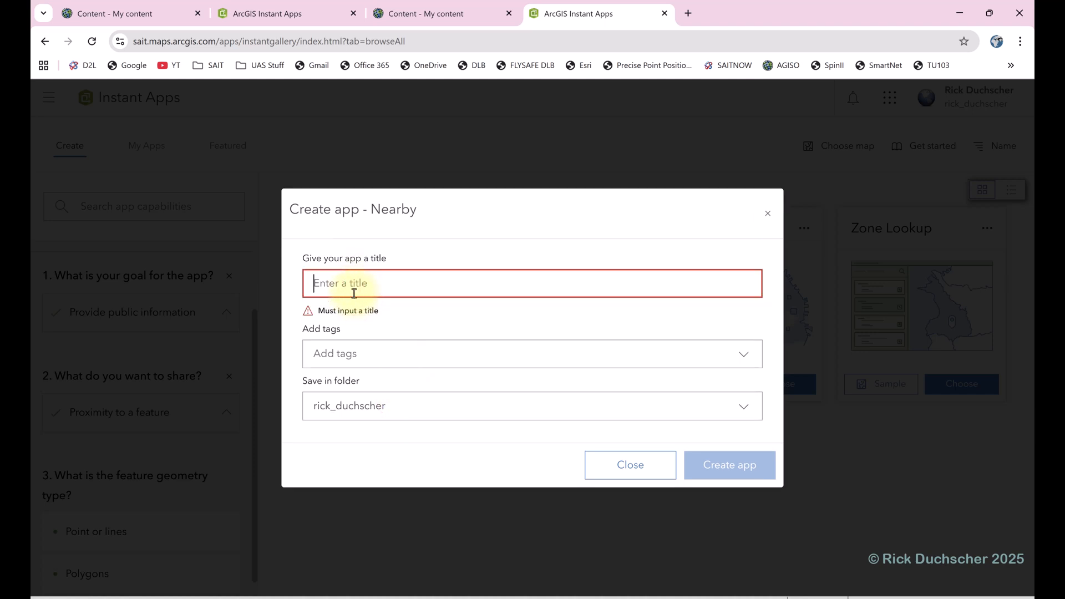
pyautogui.write('Hy')
pyautogui.write('dt')
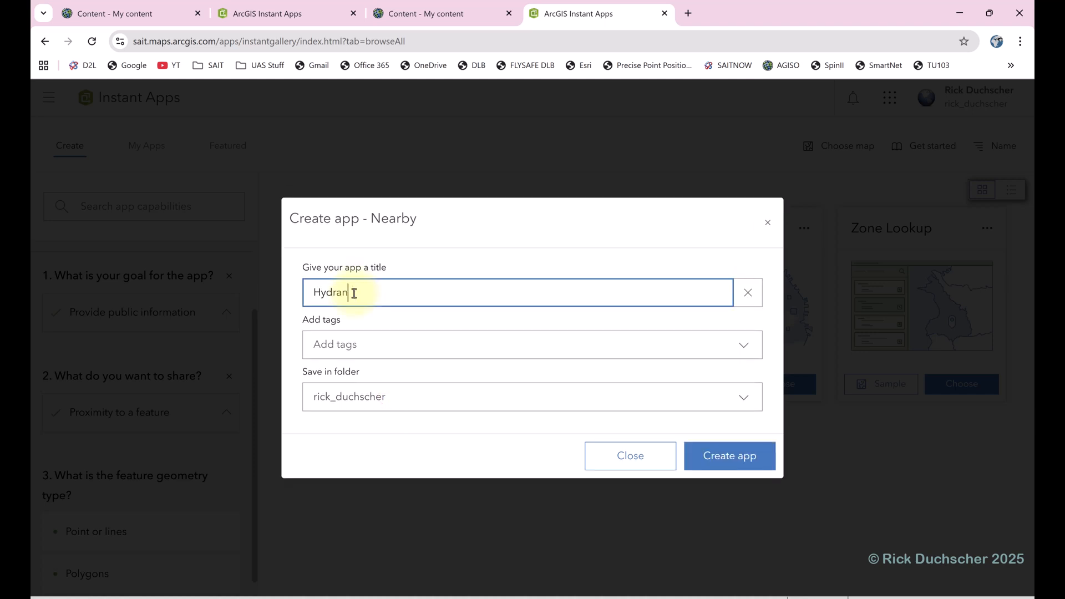
pyautogui.write('ants')
pyautogui.click(721, 461)
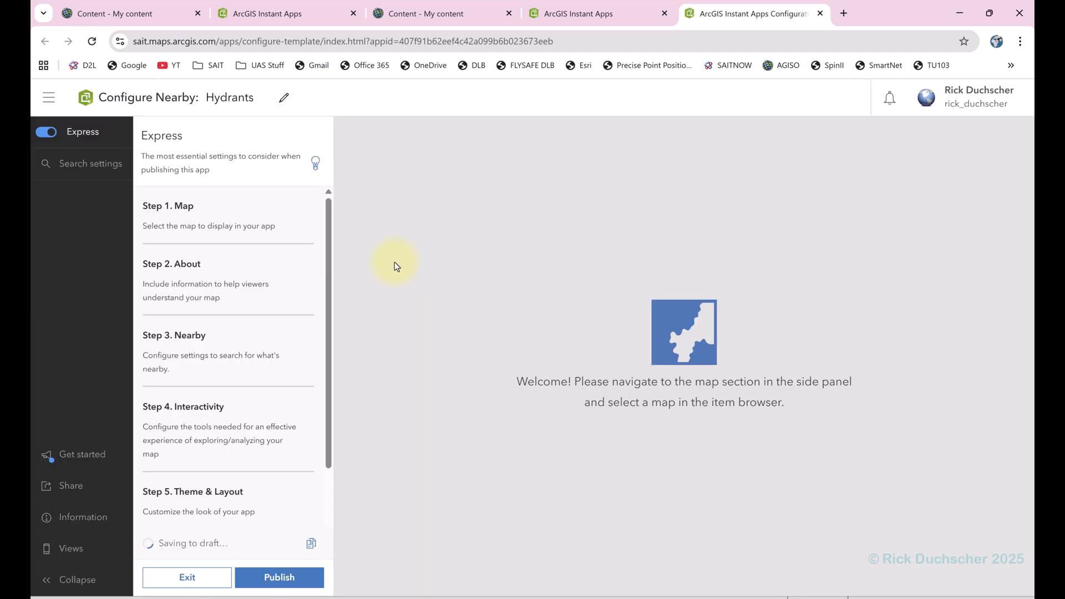
# Step: Set Hydrants Web Map as the app's map and check its map information details
pyautogui.click(187, 216)
pyautogui.click(220, 257)
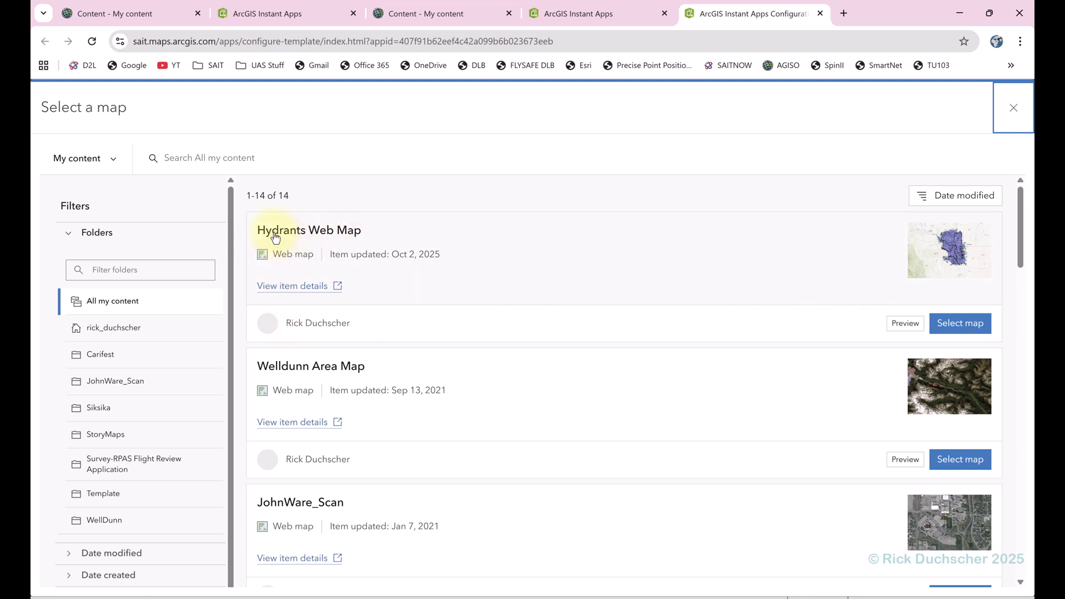
pyautogui.click(953, 325)
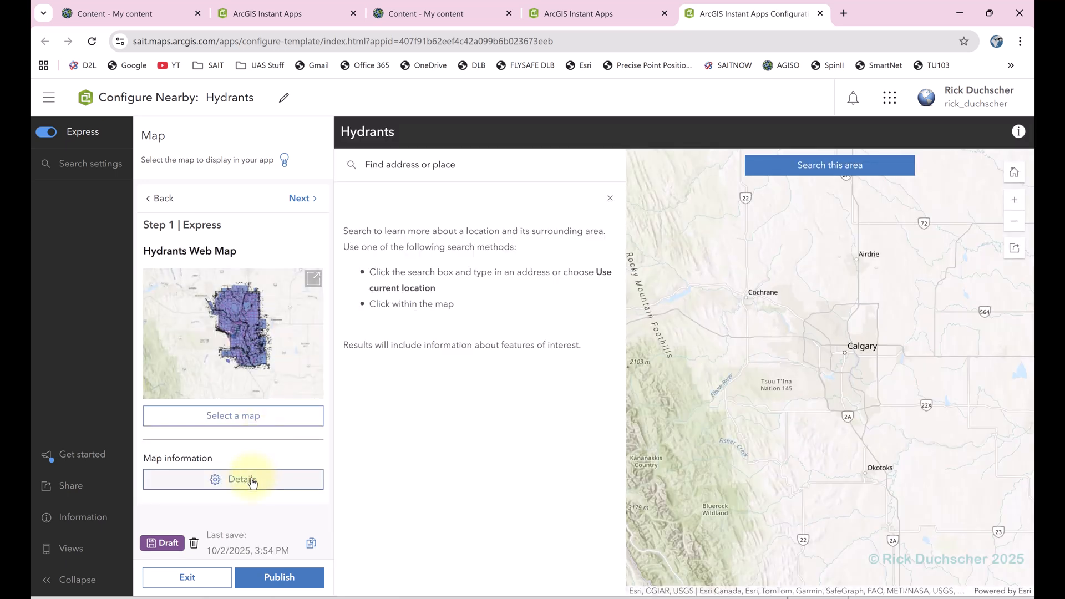
pyautogui.click(252, 481)
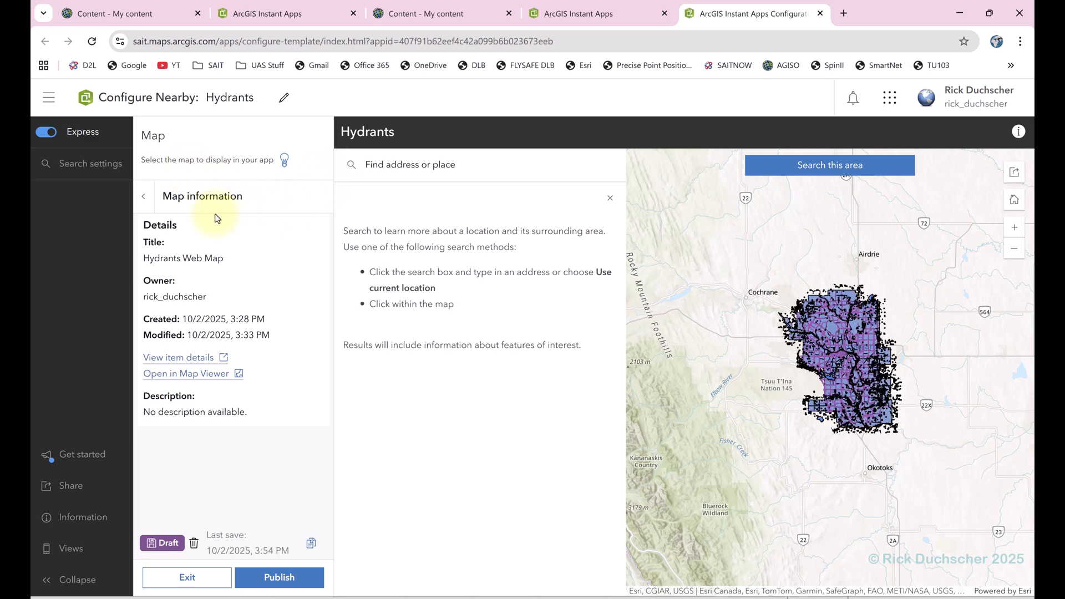
pyautogui.click(142, 197)
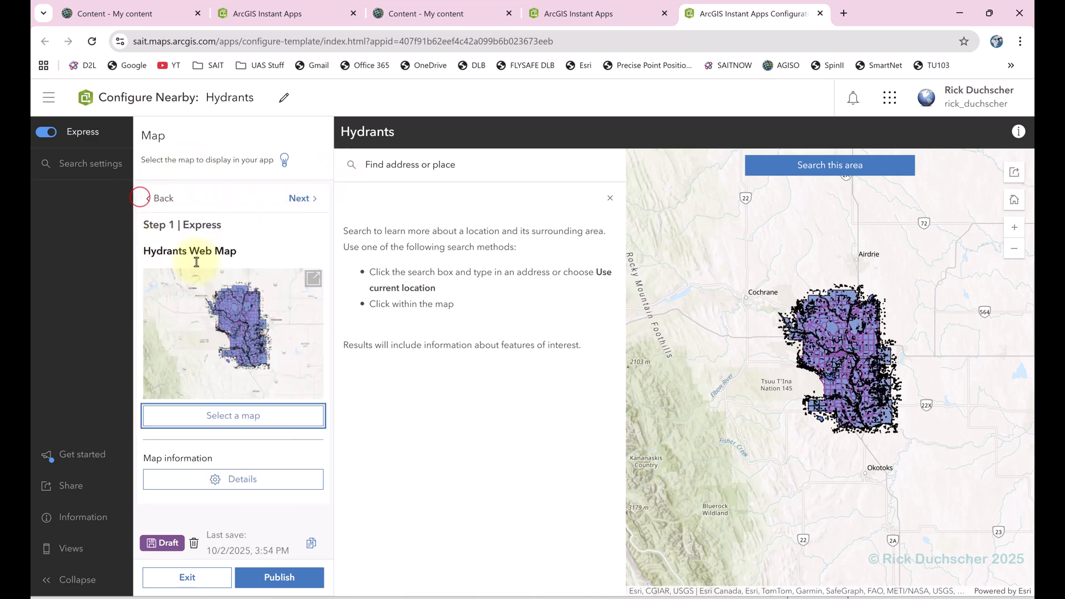
# Step: Set the title for introduction in the About step to "Find Hydrants Easily Using This Map"
pyautogui.click(302, 200)
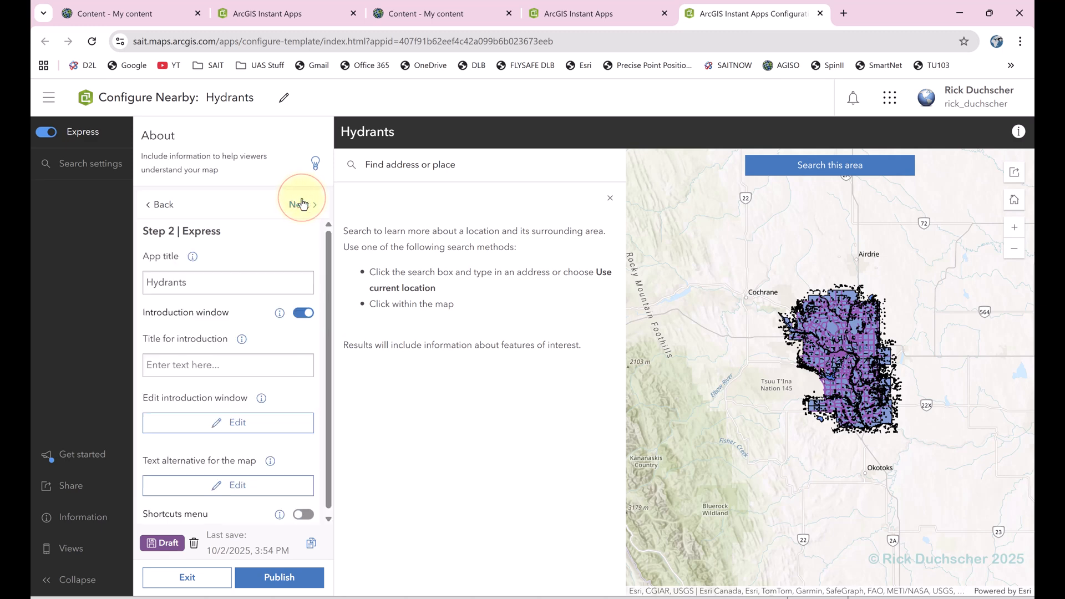
pyautogui.click(198, 364)
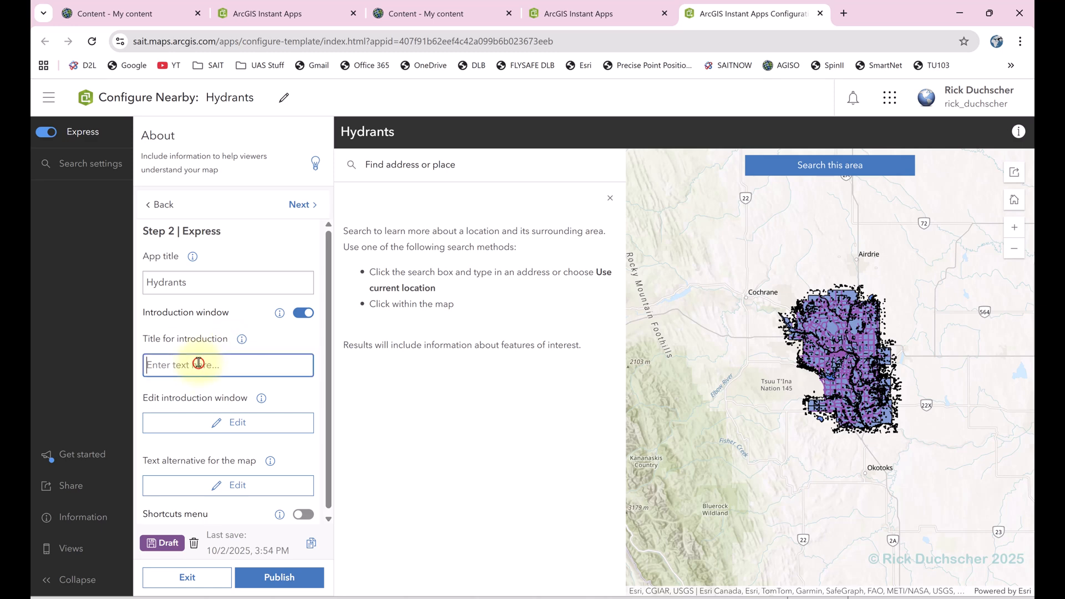
pyautogui.write('Find')
pyautogui.write('Hydrants Easily Using TH')
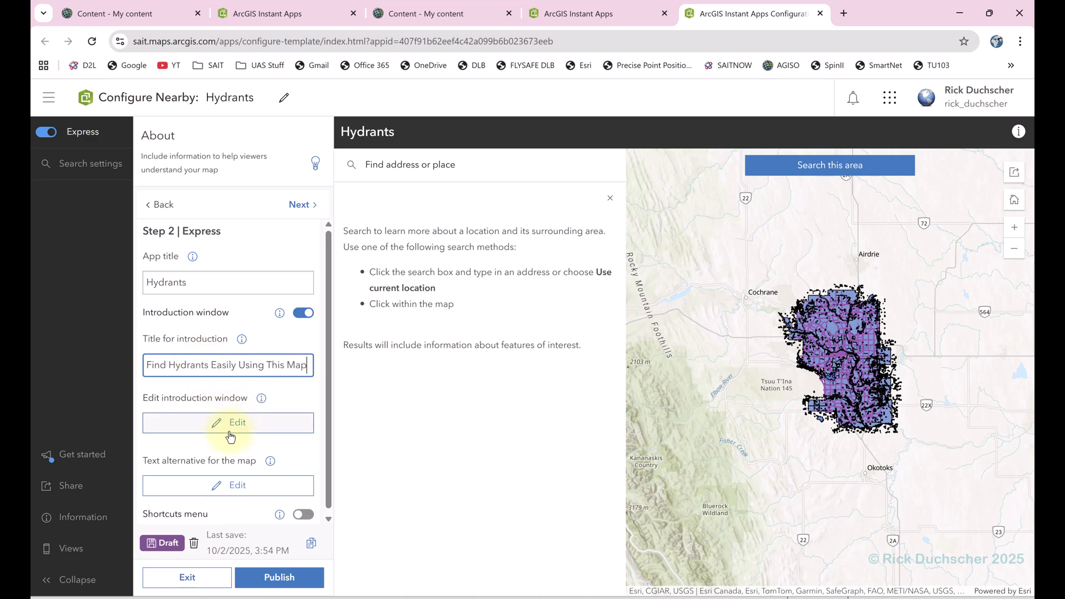
# Step: Review the content editors for the introduction window and the map's text alternative
pyautogui.click(245, 424)
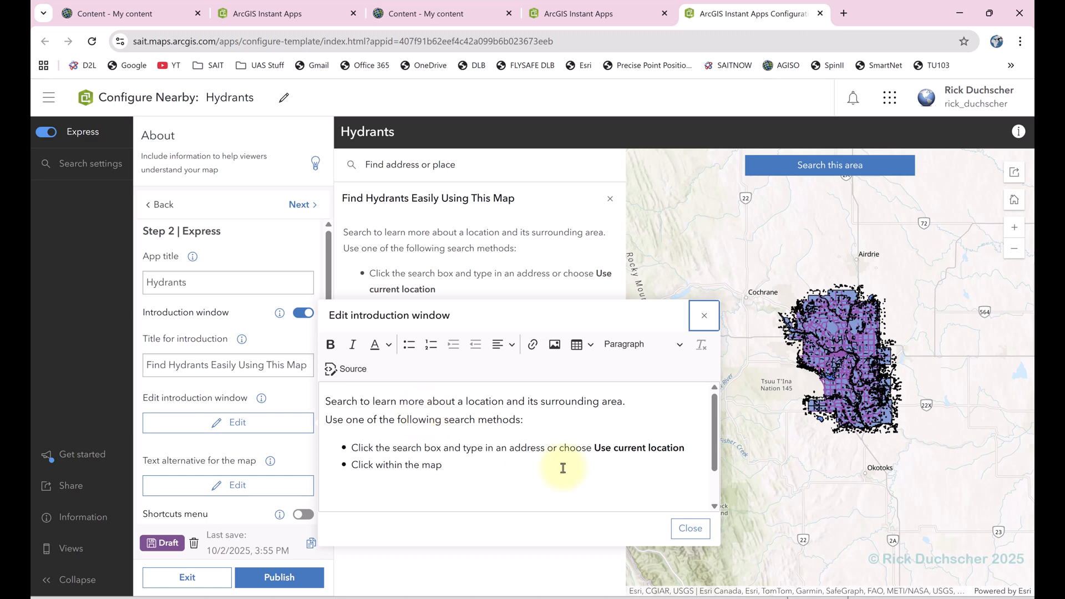
pyautogui.click(686, 529)
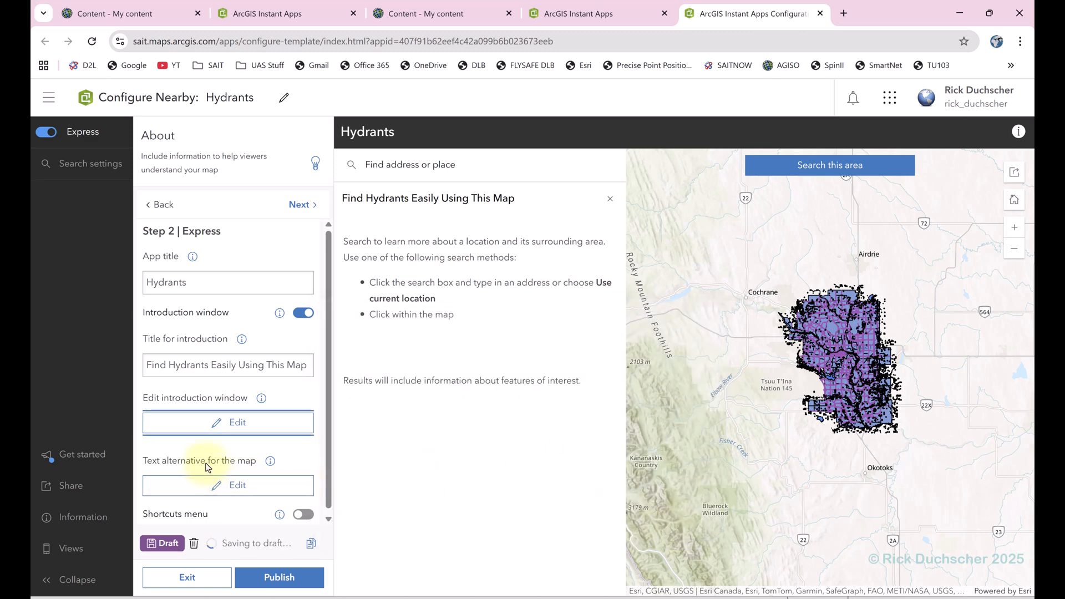
pyautogui.click(242, 489)
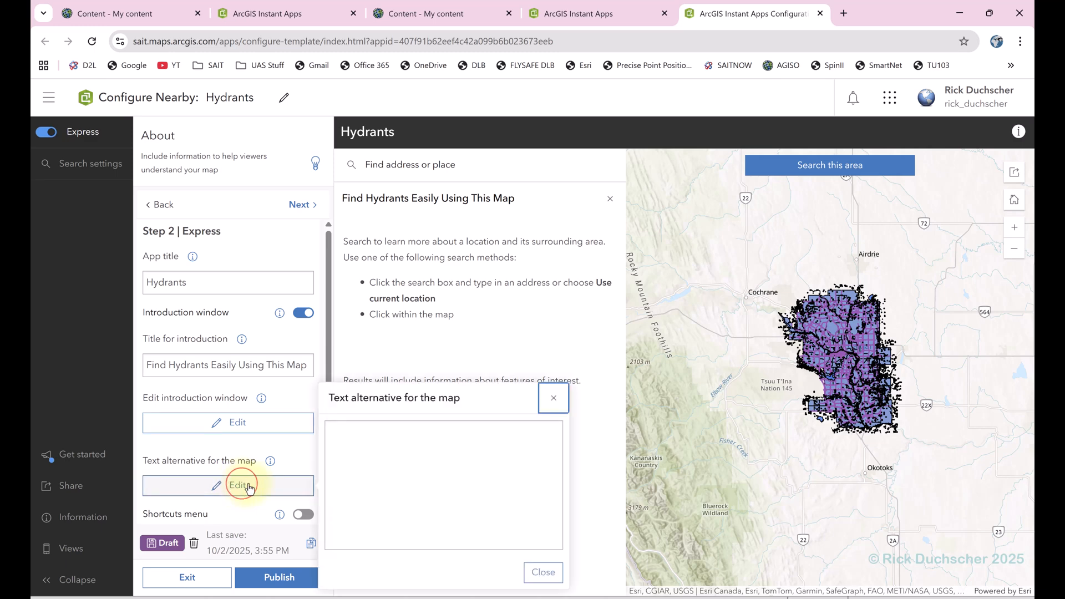
pyautogui.click(552, 402)
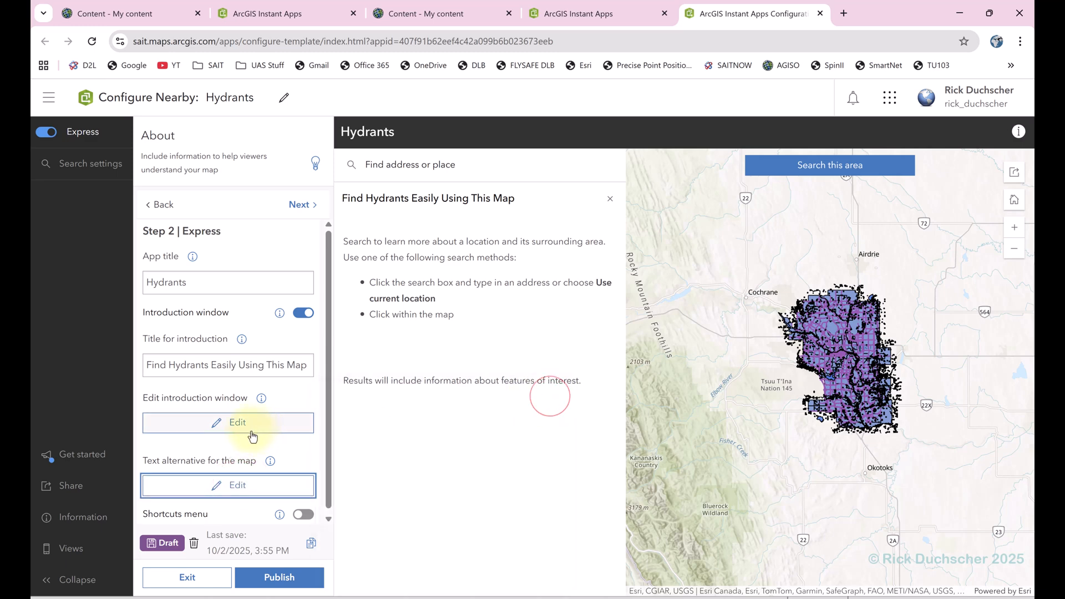
# Step: Include the Hydrants_Map layer in the results of the app's Nearby search settings
pyautogui.click(298, 204)
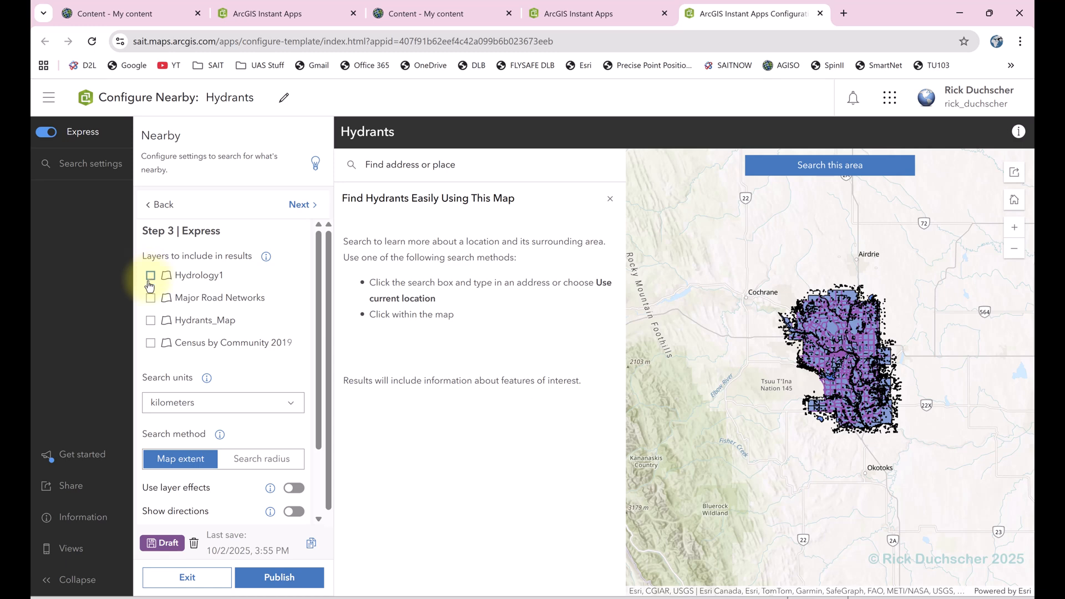
pyautogui.click(151, 321)
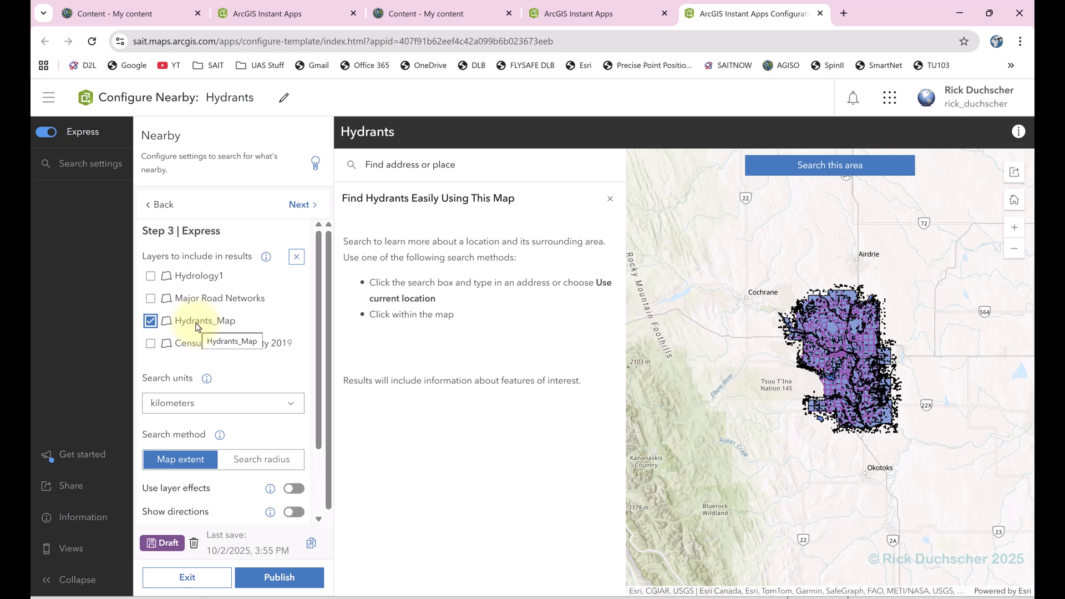
pyautogui.click(196, 323)
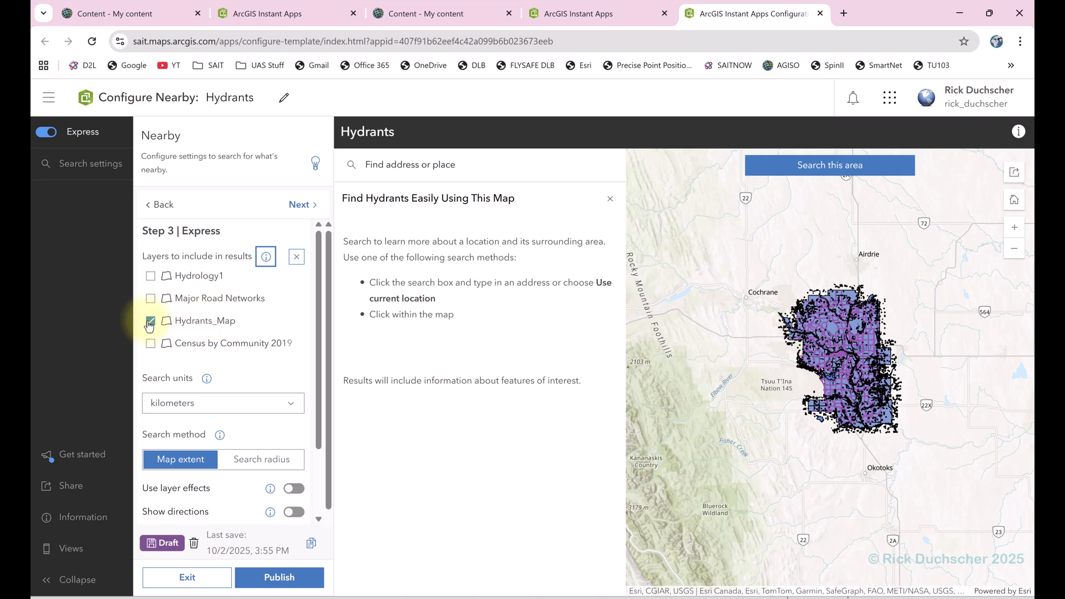
# Step: Enable layer effects for the Nearby search and keep Strong Drop Shadow as the visualization mode
pyautogui.scroll(-2, 222, 416)
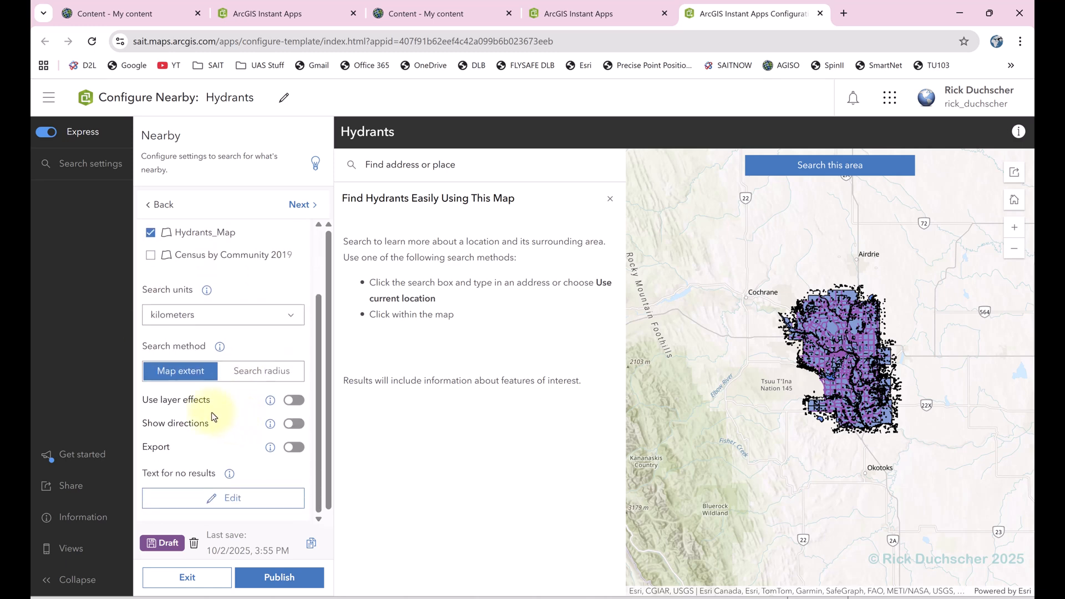
pyautogui.click(294, 379)
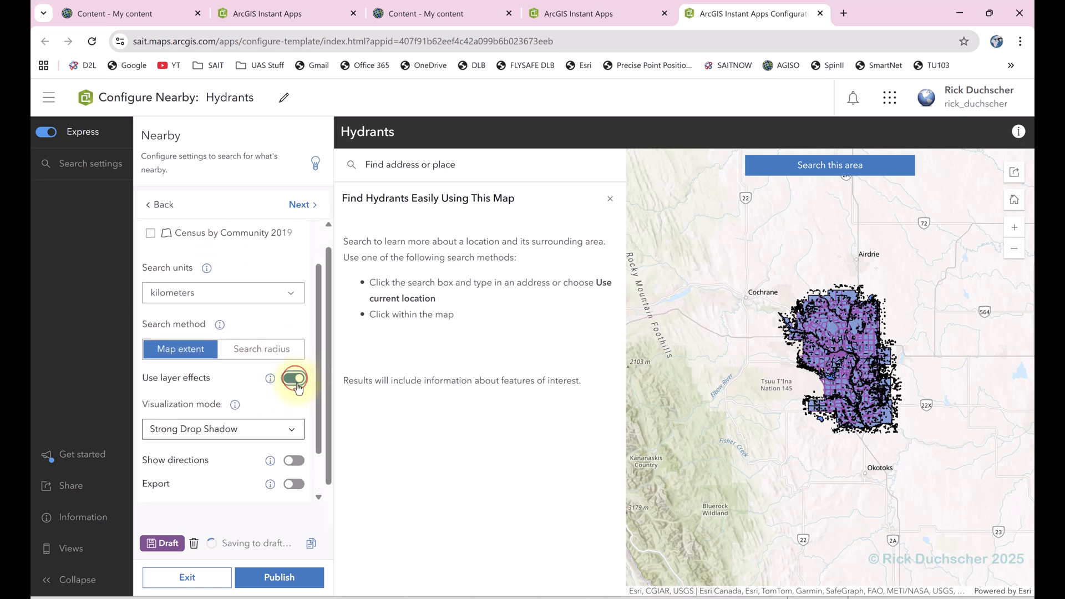
pyautogui.scroll(-1, 279, 410)
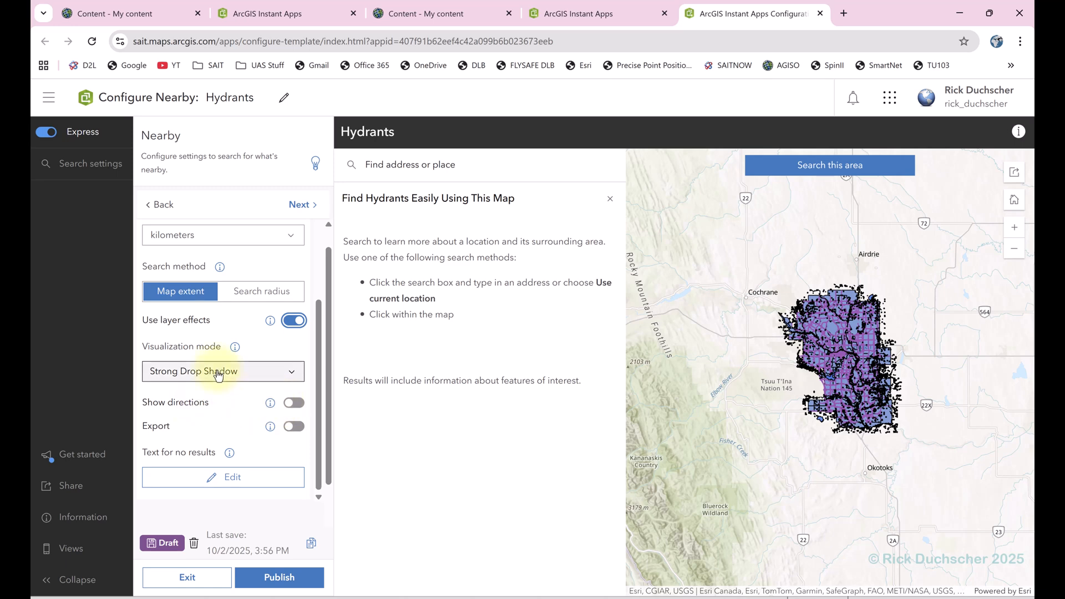
pyautogui.click(274, 376)
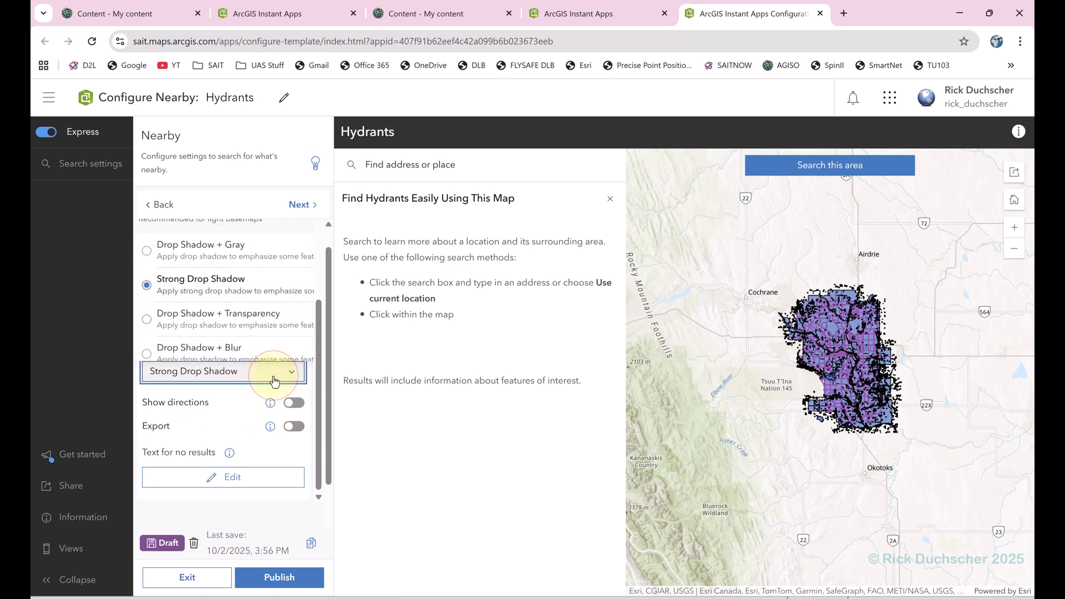
pyautogui.click(274, 376)
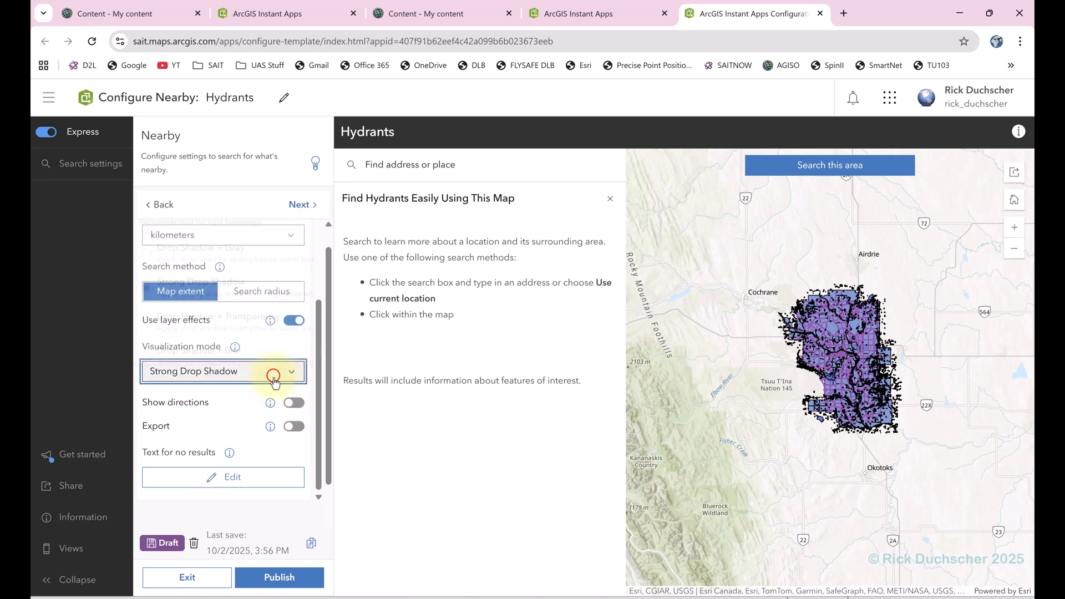
# Step: Enable directions and export for the app's Nearby results
pyautogui.click(294, 403)
pyautogui.scroll(-1, 278, 434)
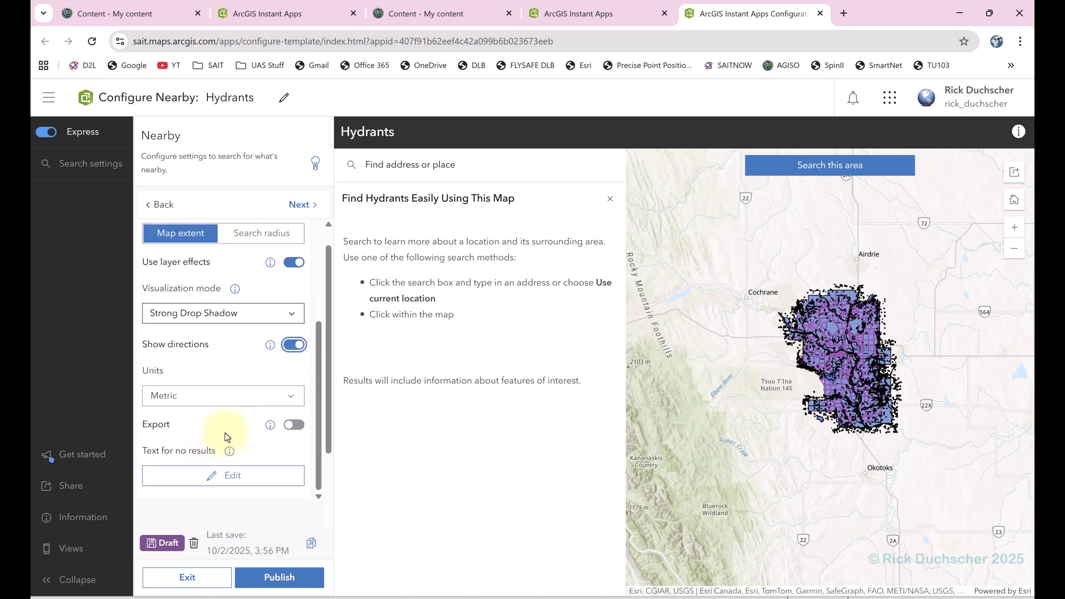
pyautogui.click(292, 426)
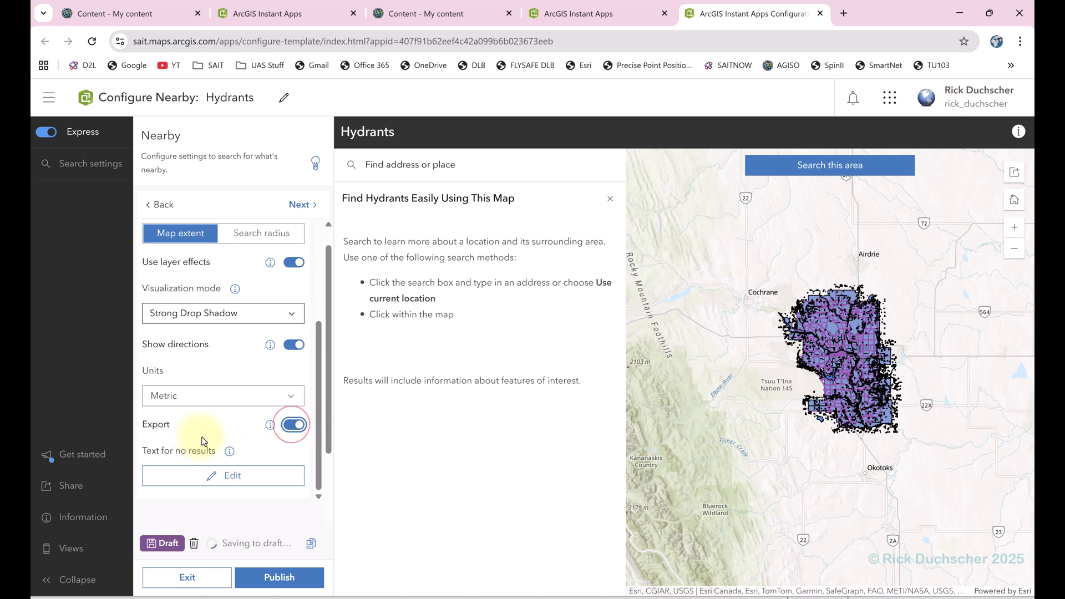
# Step: Enable the layer list and the All sources search option in the app's Interactivity settings
pyautogui.scroll(-1, 261, 419)
pyautogui.scroll(3, 276, 333)
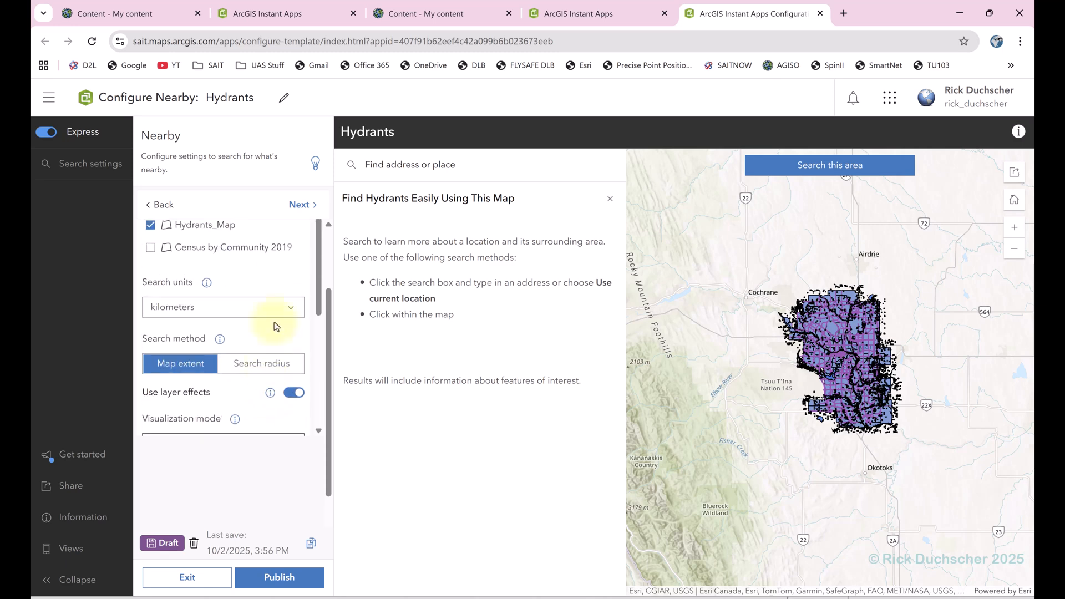
pyautogui.click(302, 206)
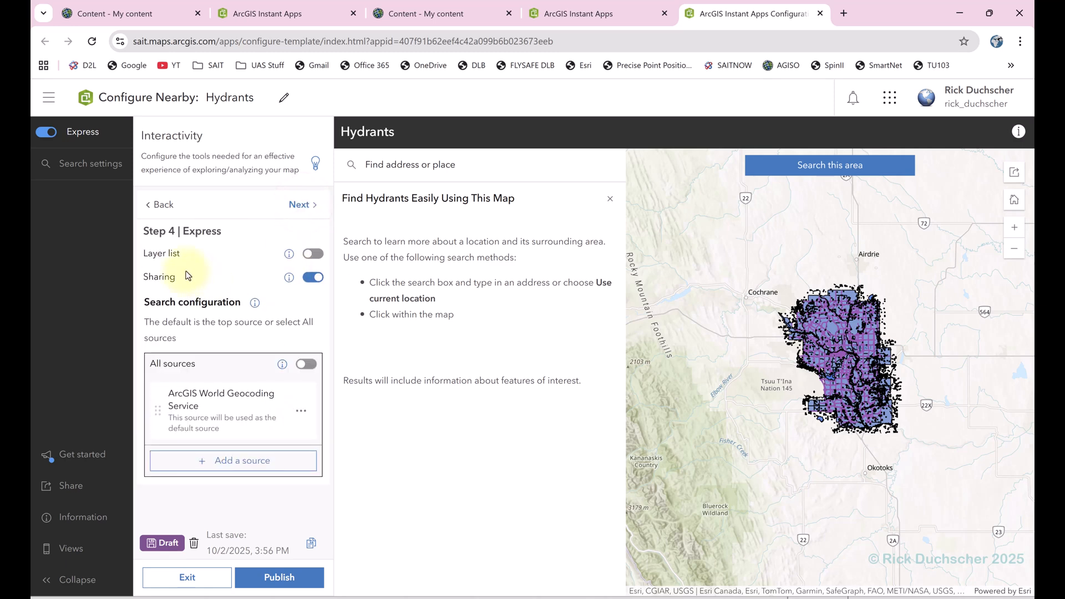
pyautogui.click(311, 255)
pyautogui.click(314, 255)
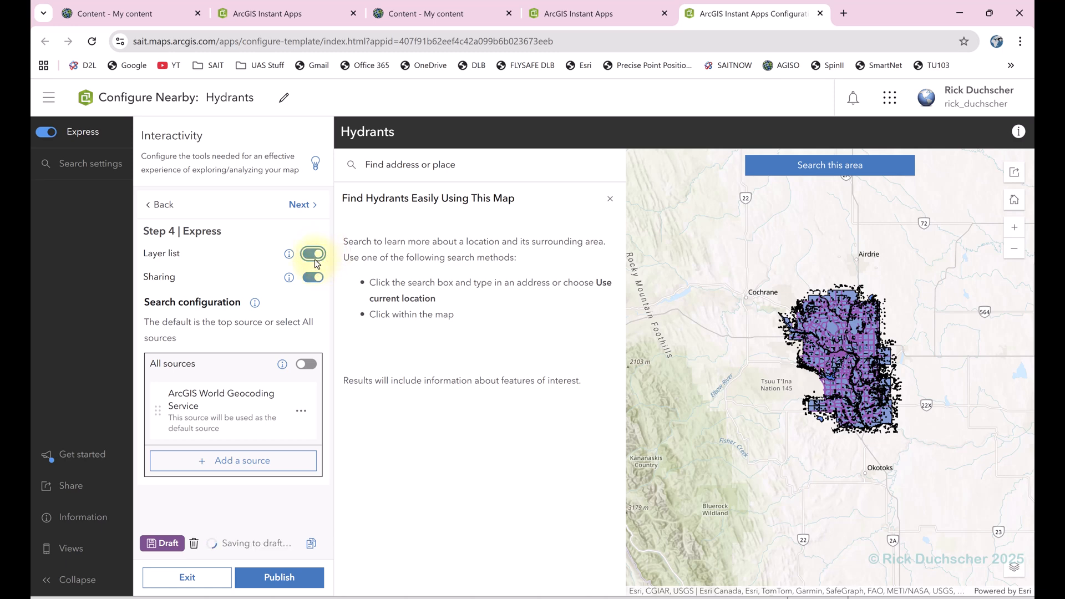
pyautogui.click(309, 274)
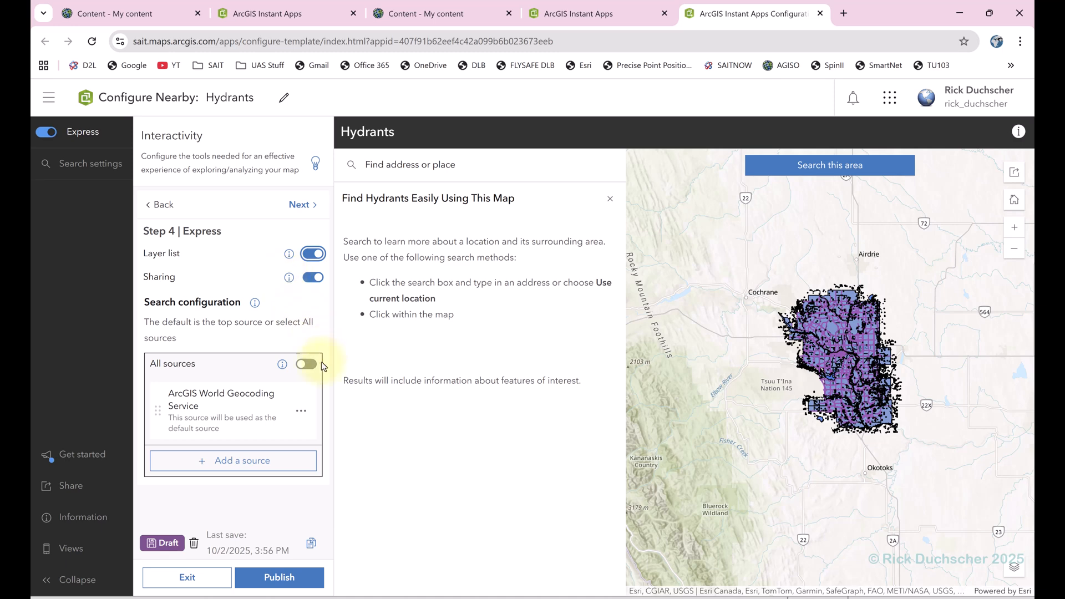
pyautogui.click(302, 362)
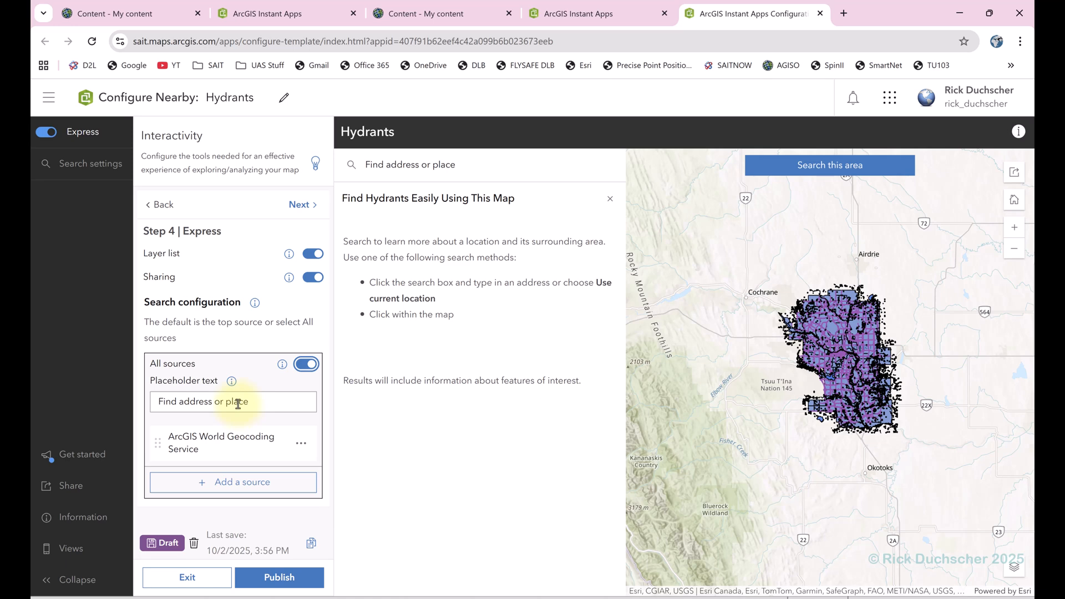
pyautogui.click(238, 403)
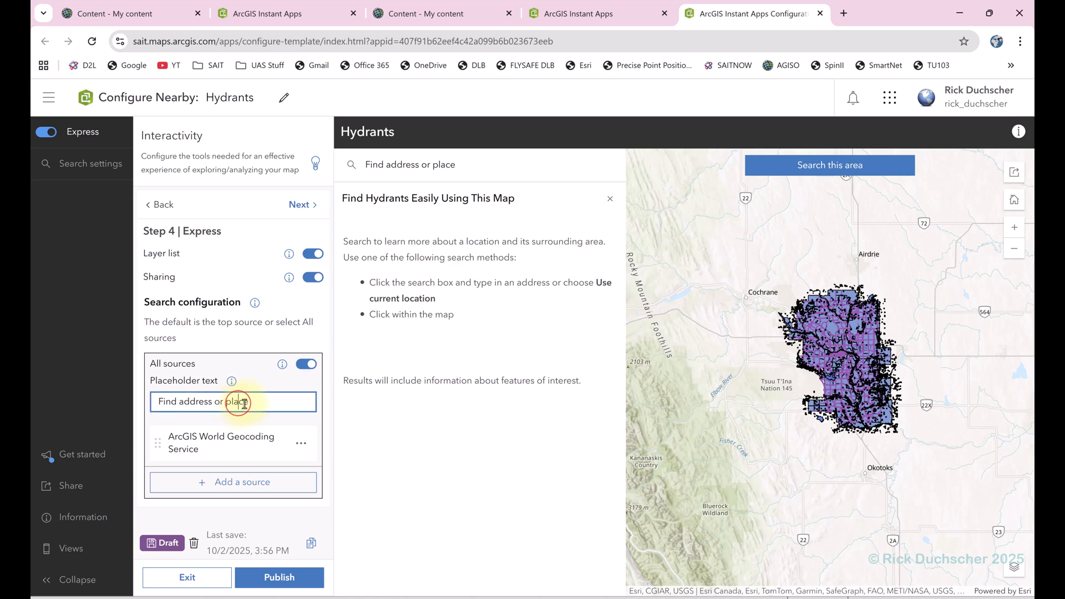
# Step: Open the Theme & Layout settings and try the Dark mode before returning the app to Light mode
pyautogui.click(294, 206)
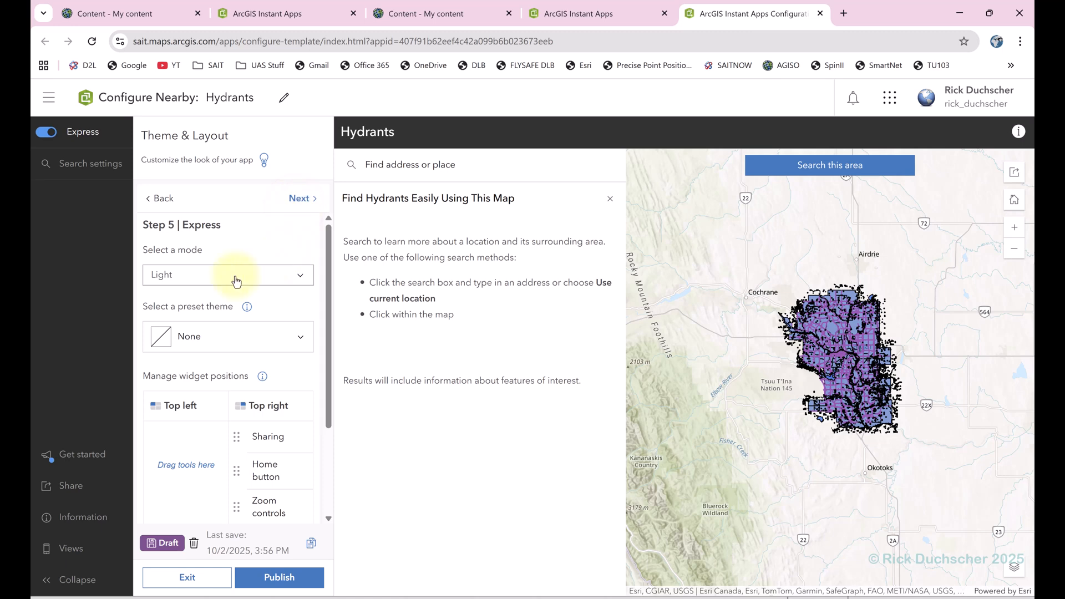
pyautogui.click(196, 277)
pyautogui.click(169, 315)
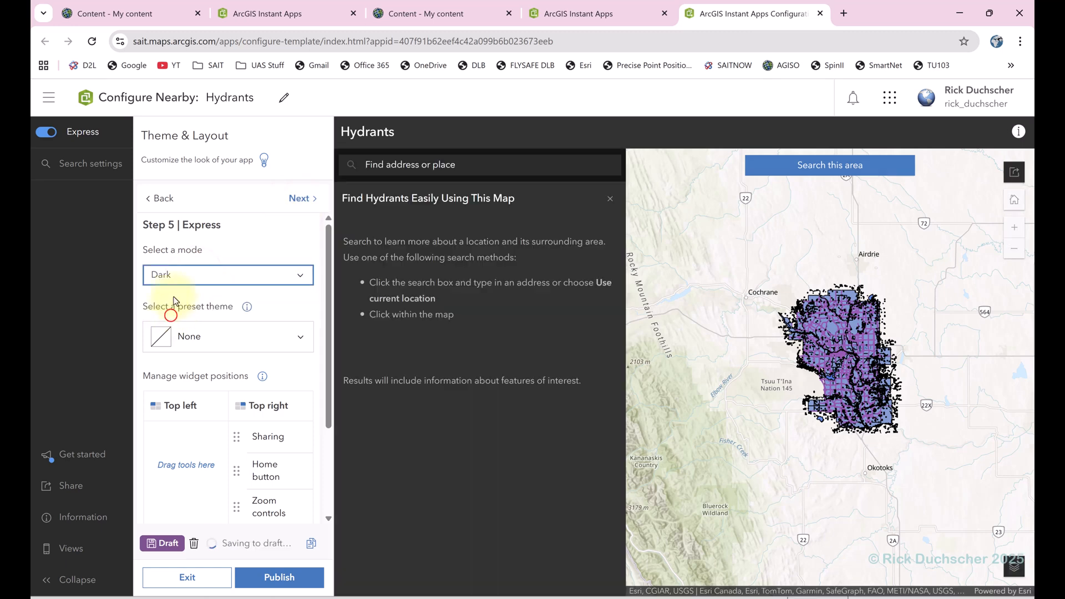
pyautogui.click(178, 276)
pyautogui.click(164, 295)
# Step: Try the Soil and Street preset themes and apply the Indigo theme to the app
pyautogui.click(211, 341)
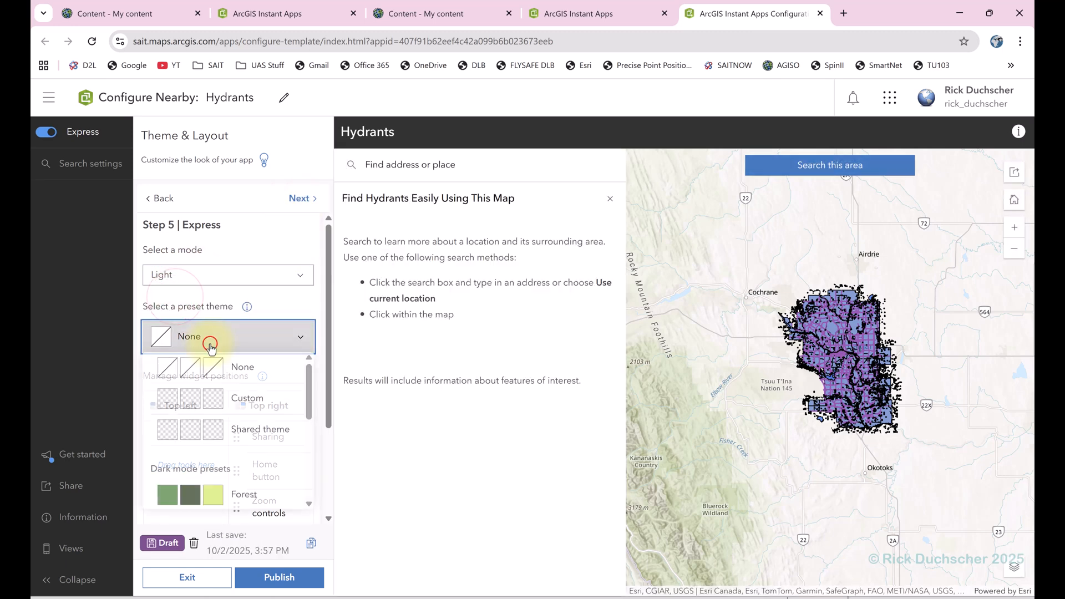
pyautogui.scroll(-4, 219, 416)
pyautogui.click(232, 422)
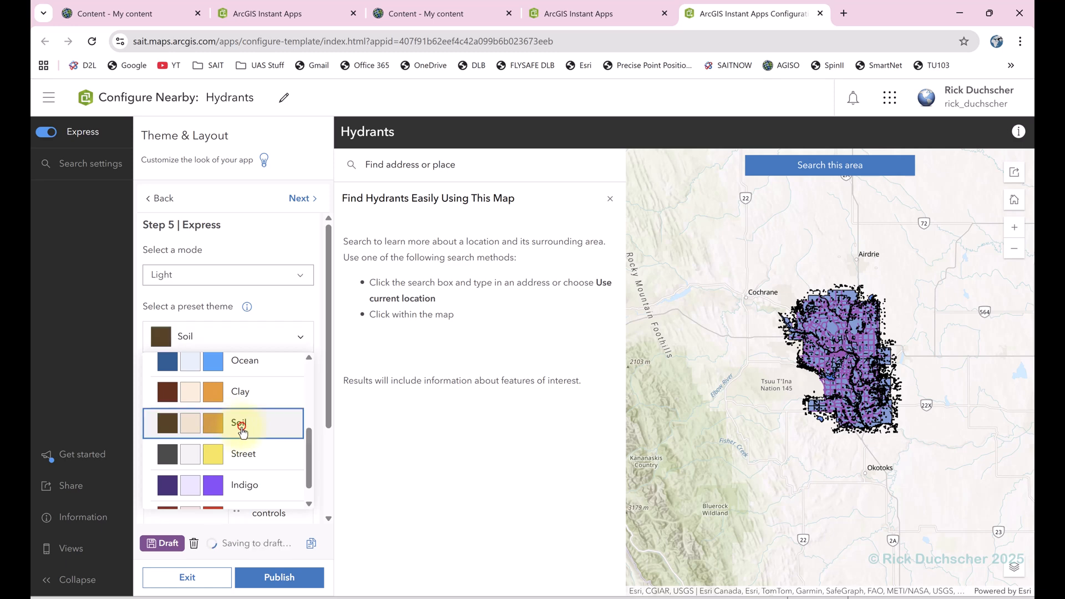
pyautogui.click(229, 338)
pyautogui.click(236, 461)
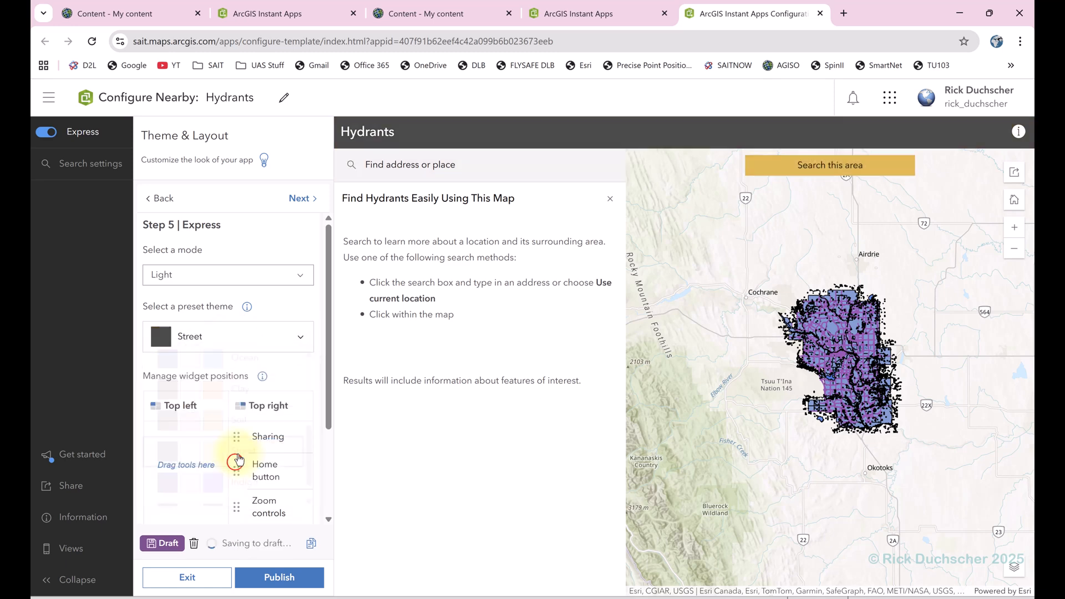
pyautogui.click(248, 336)
pyautogui.click(247, 488)
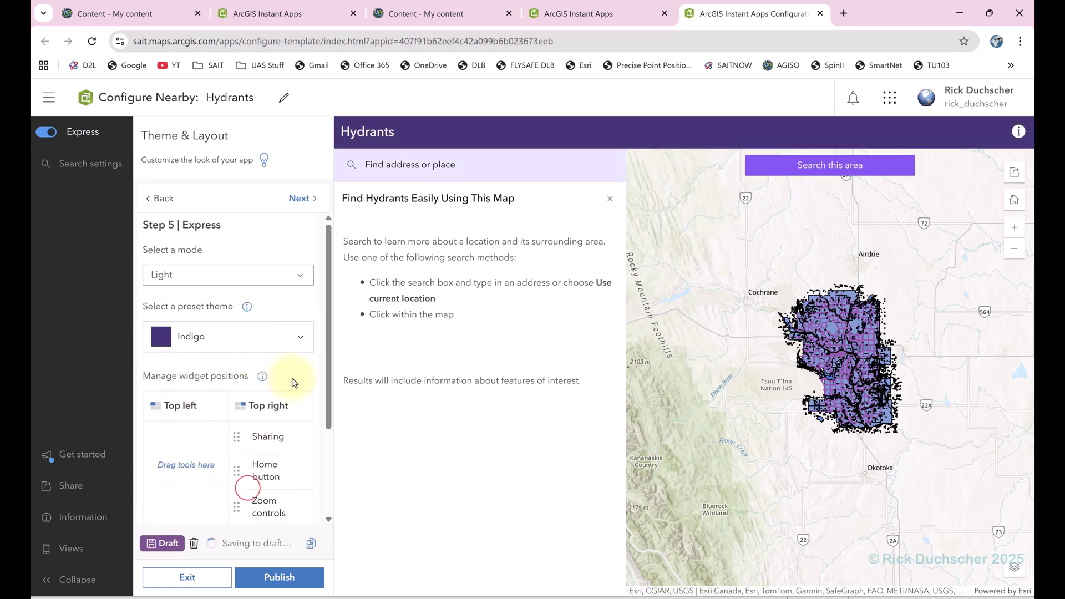
# Step: Move the Sharing and Home button widgets to the Top left group of the widget positions
pyautogui.scroll(-3, 279, 399)
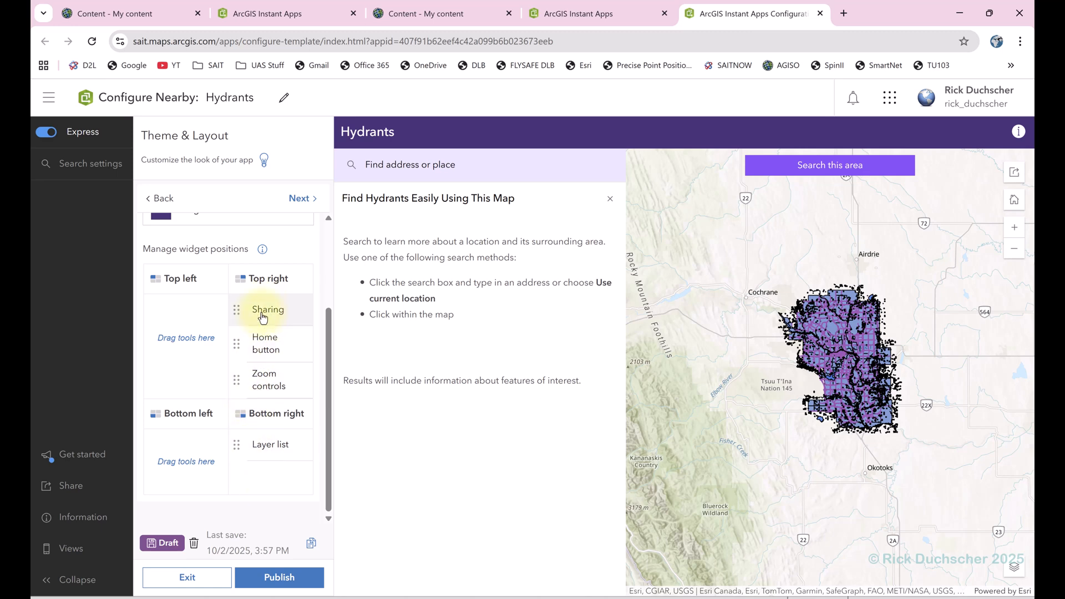
pyautogui.moveTo(262, 316); pyautogui.dragTo(204, 364)
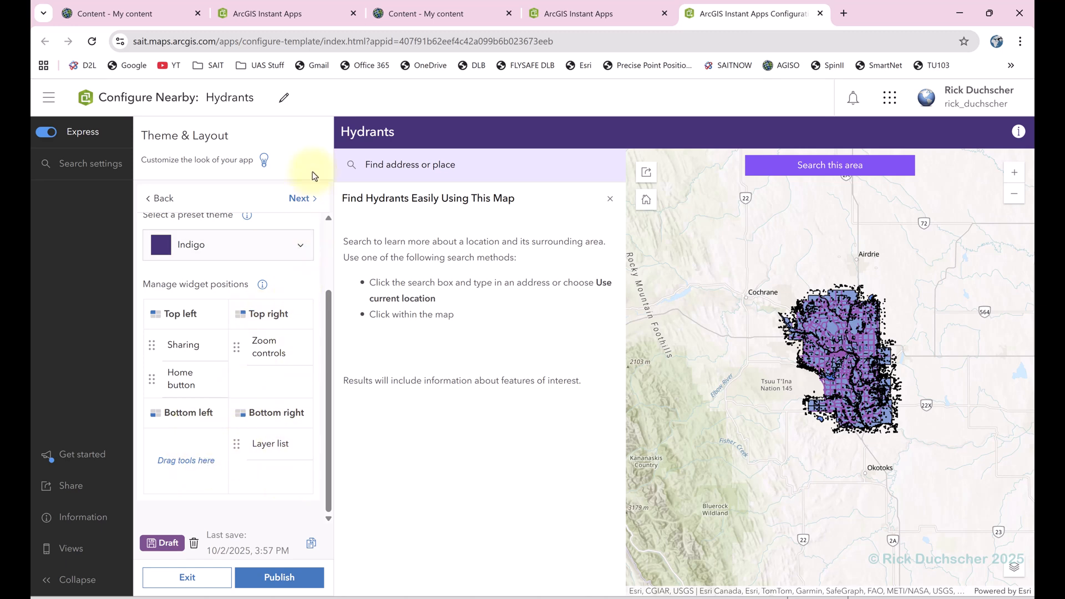
# Step: Enable the language switcher and add Simplified Chinese as a translation language
pyautogui.click(301, 199)
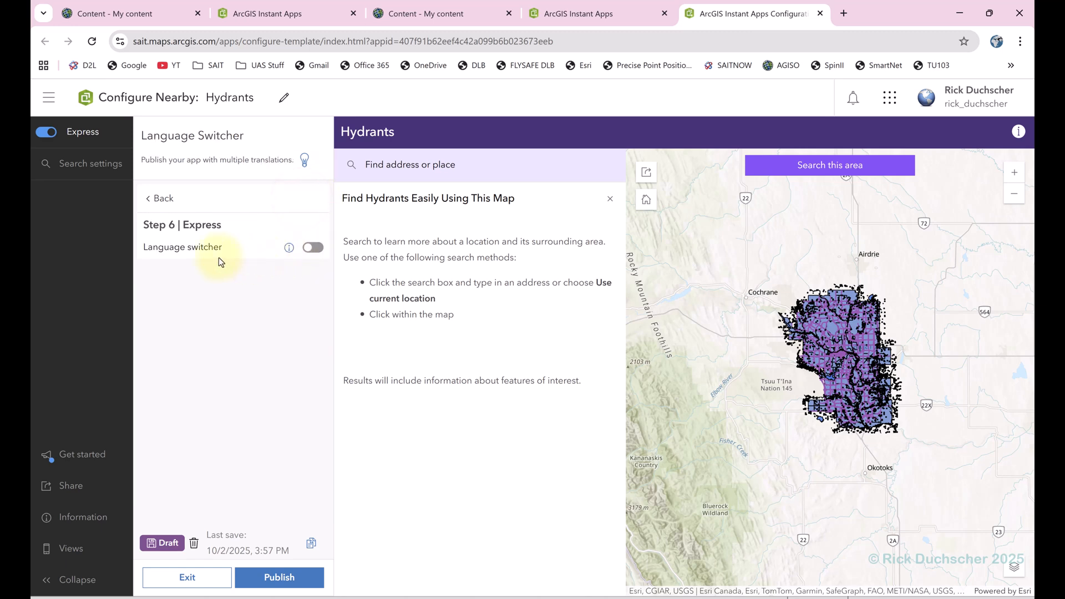
pyautogui.click(319, 255)
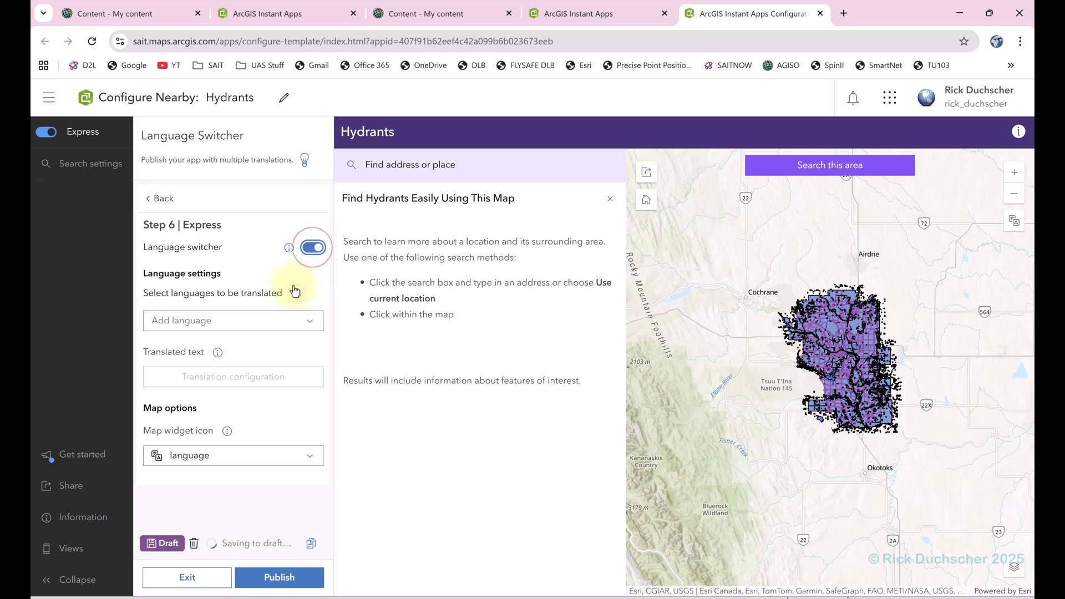
pyautogui.click(311, 325)
pyautogui.scroll(-8, 311, 400)
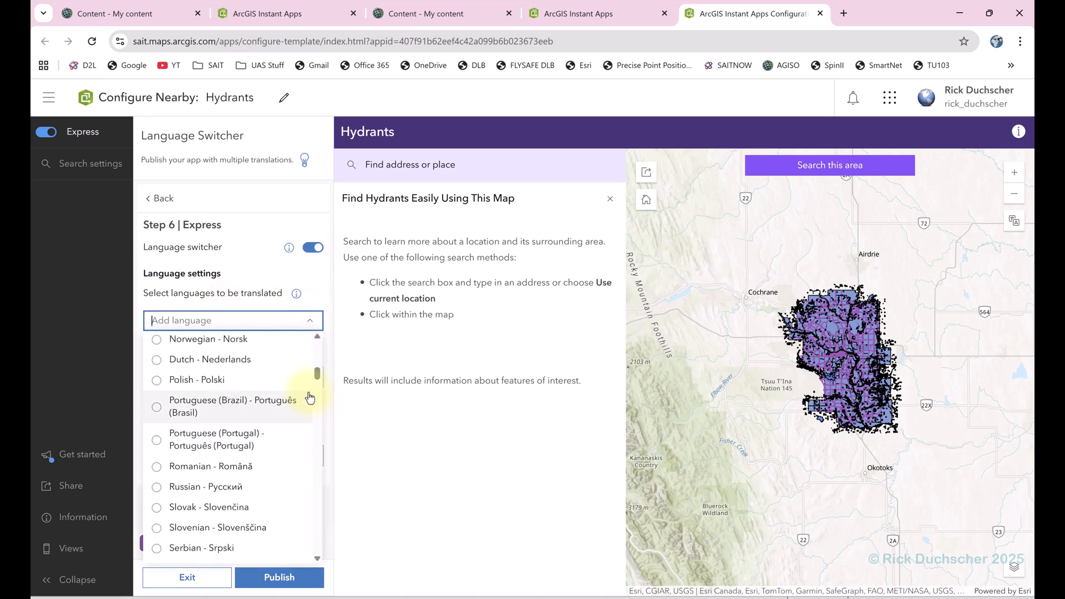
pyautogui.scroll(-5, 308, 407)
pyautogui.scroll(2, 305, 409)
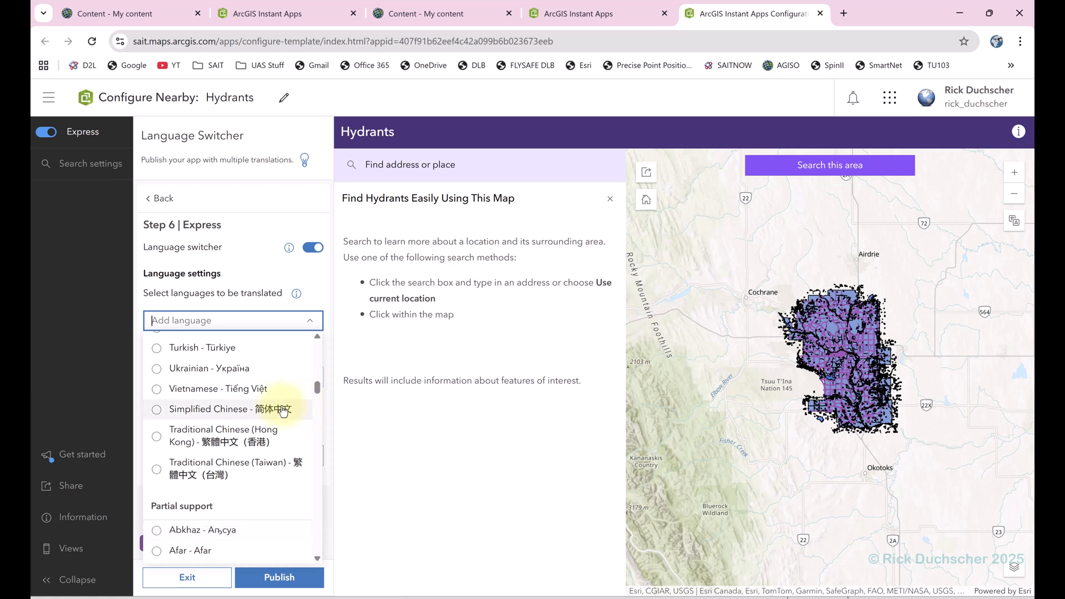
pyautogui.click(213, 410)
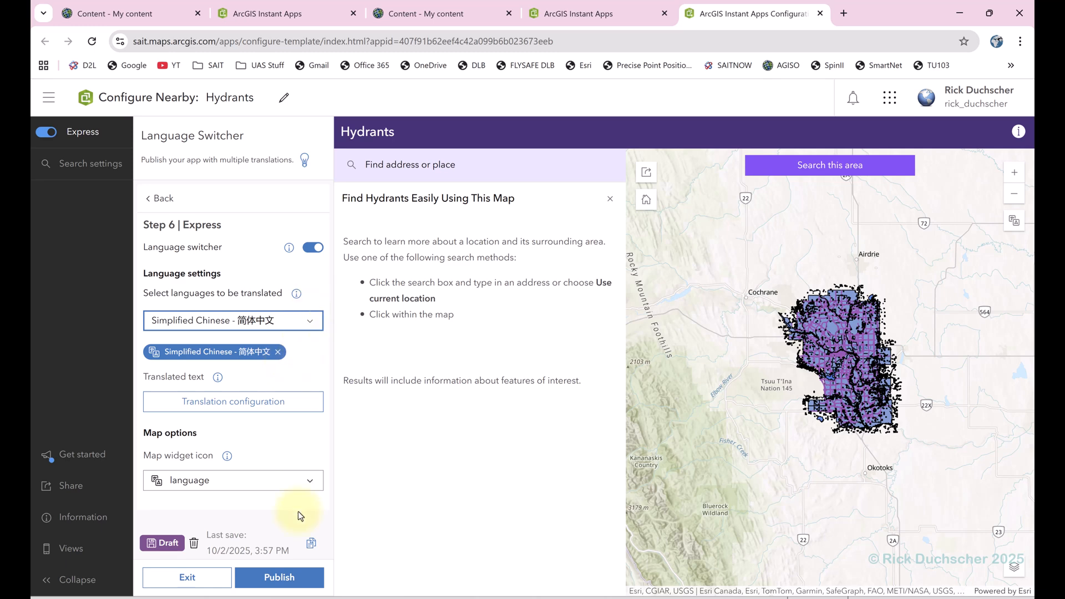
# Step: Publish the Hydrants app and authorize its premium route service content
pyautogui.click(277, 579)
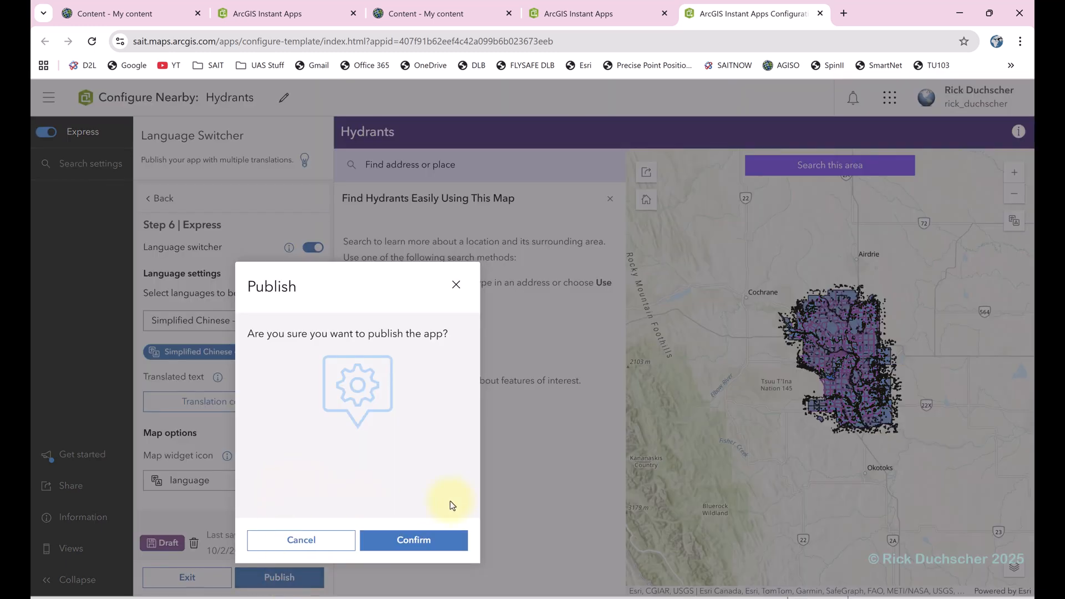
pyautogui.click(428, 540)
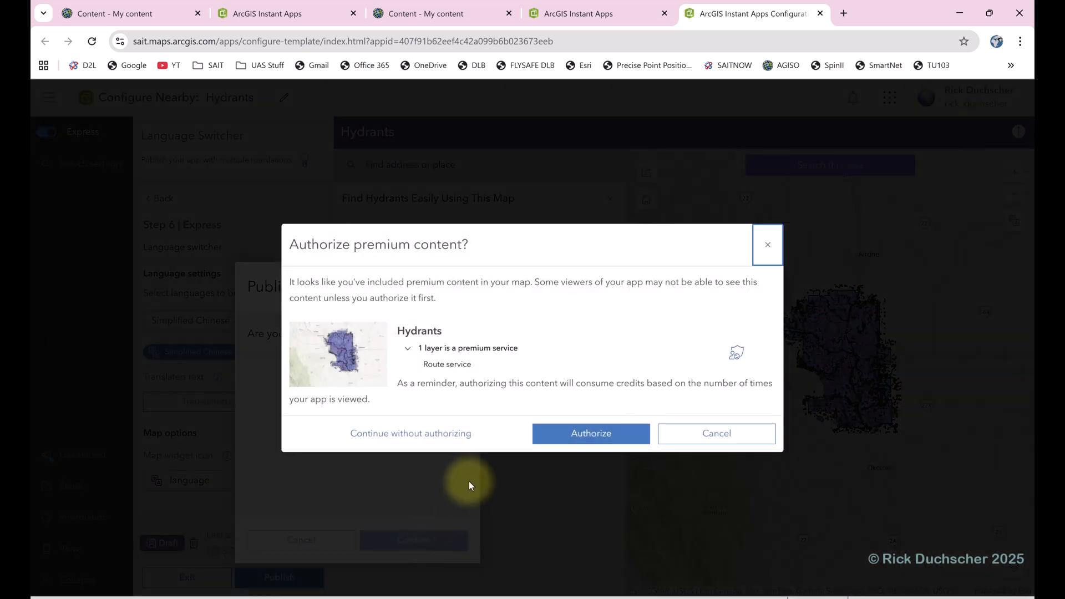
pyautogui.click(578, 437)
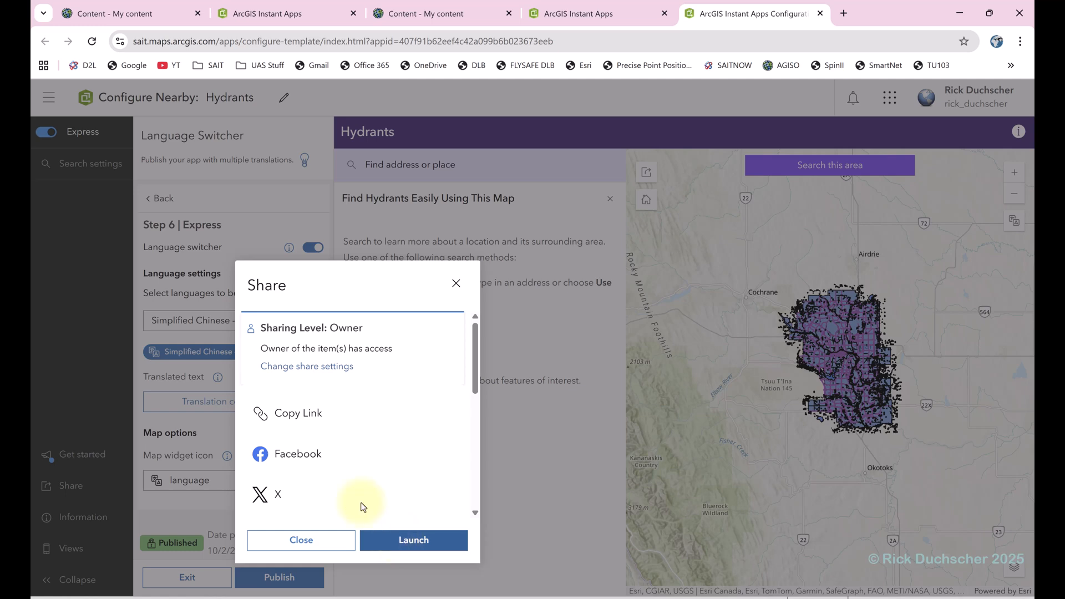
# Step: Copy the published app's link and open the app in a new browser tab
pyautogui.click(297, 416)
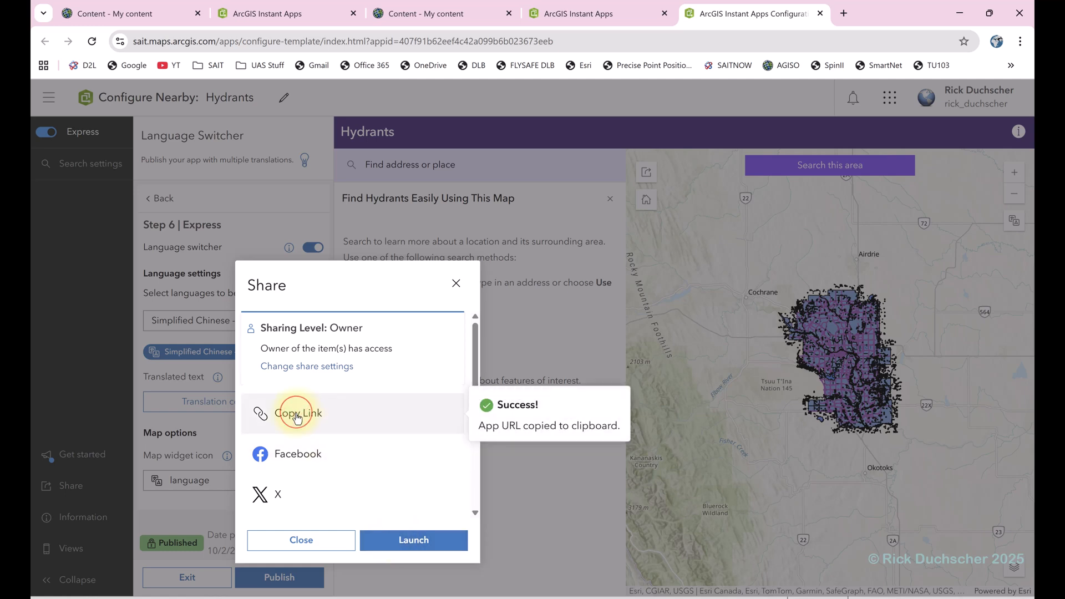
pyautogui.click(847, 11)
pyautogui.click(672, 37)
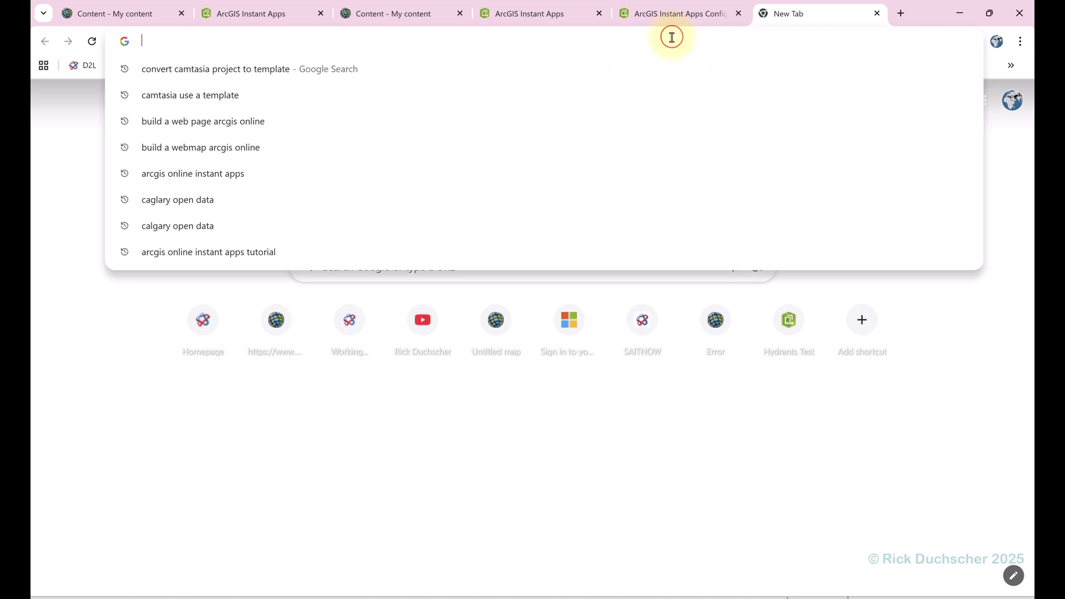
pyautogui.rightClick(671, 37)
pyautogui.click(737, 168)
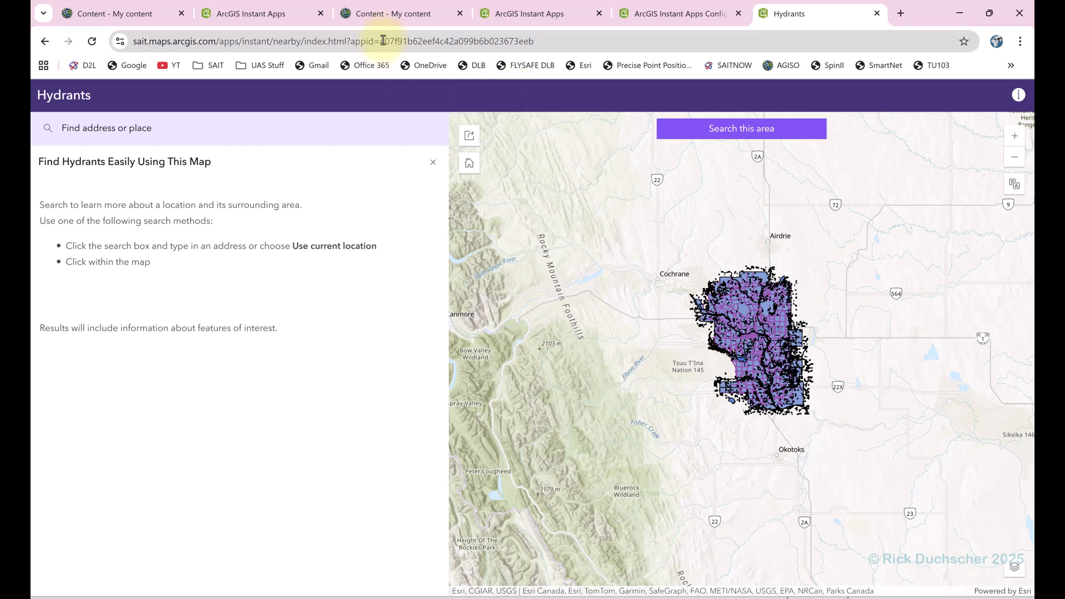
# Step: Reload the My content list and locate the Hydrants instant app entry
pyautogui.click(369, 14)
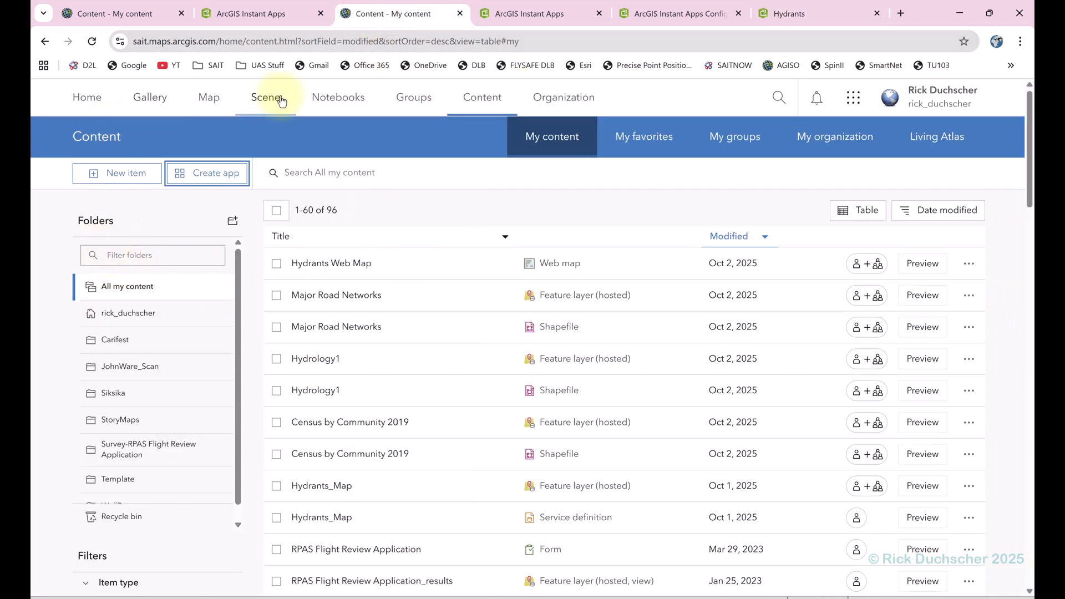
pyautogui.click(478, 97)
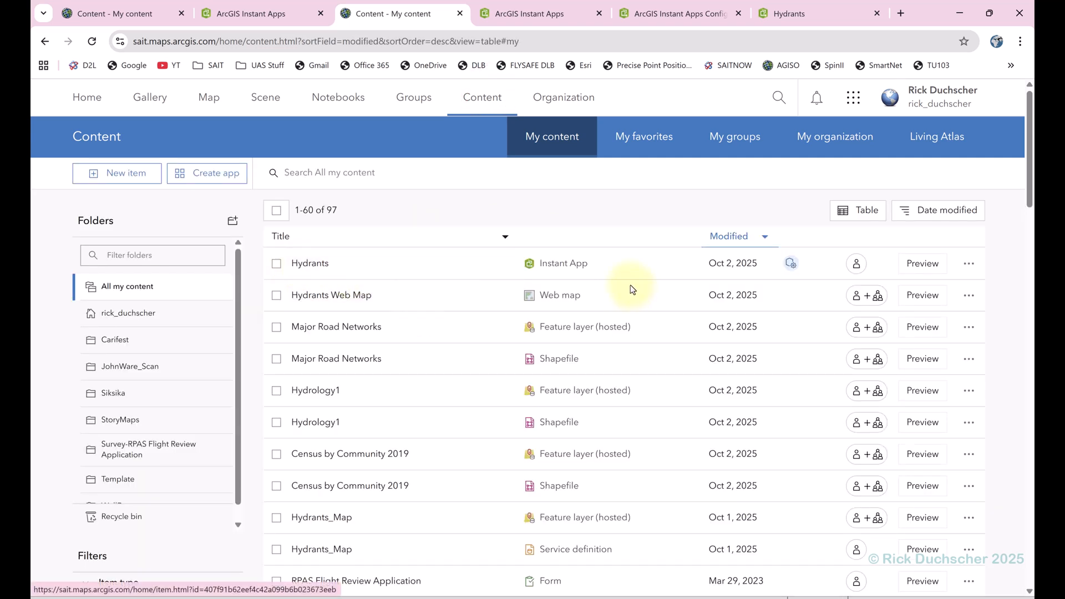
pyautogui.click(543, 263)
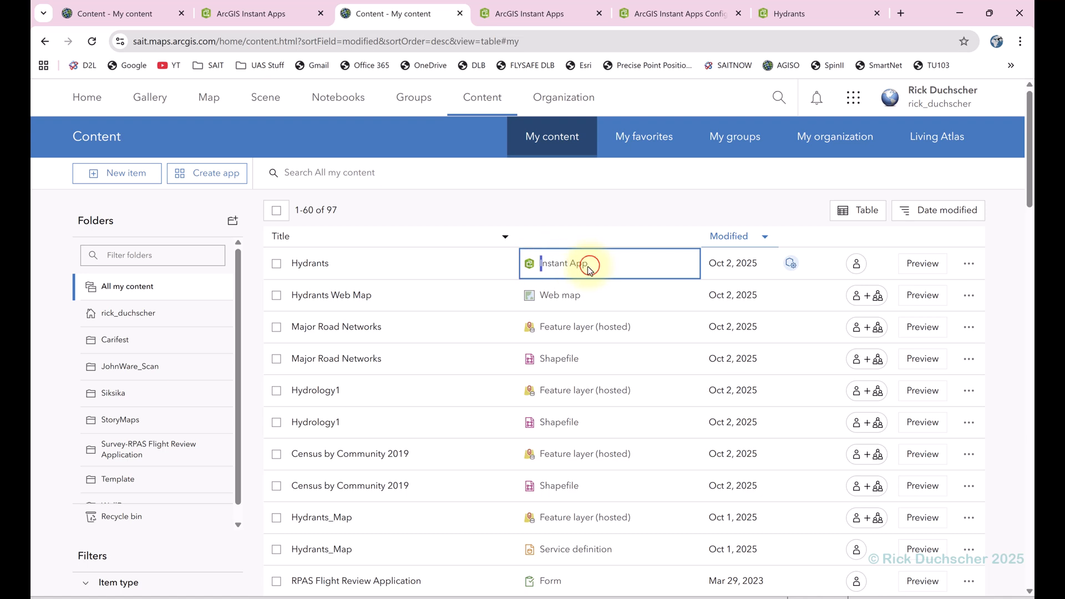